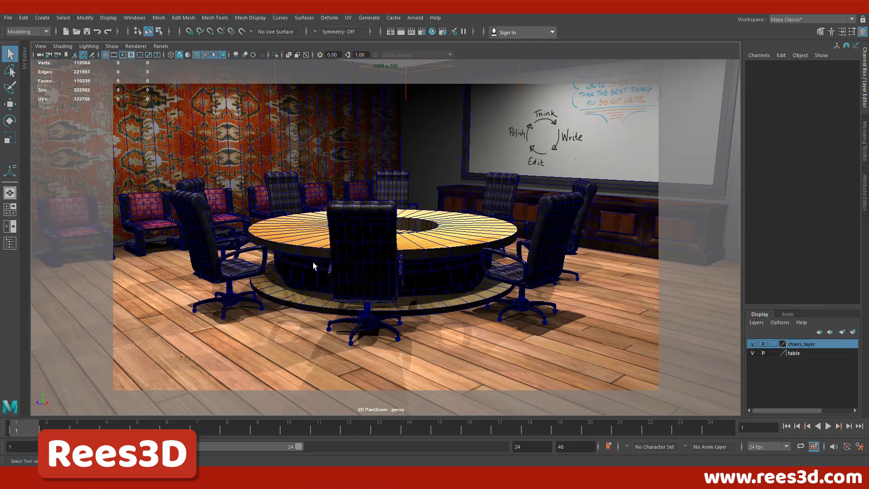
# Step: Save the scene as a new file named "OfficeInteror Wireframe.ma" in the scenes folder
pyautogui.click(9, 18)
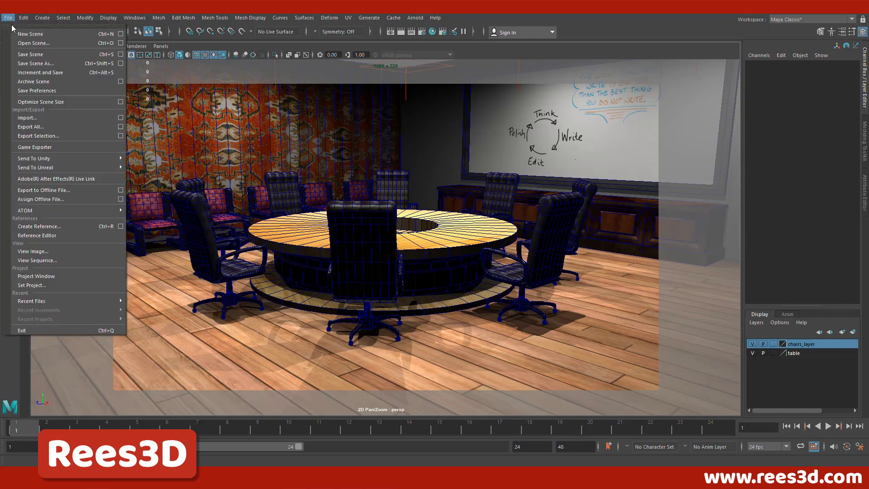
pyautogui.click(5, 18)
pyautogui.click(5, 18)
pyautogui.click(39, 64)
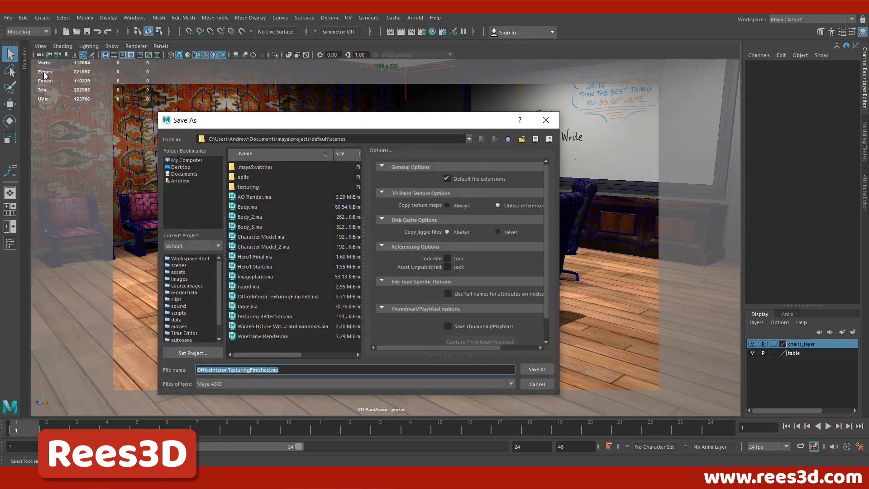
pyautogui.click(265, 370)
pyautogui.moveTo(264, 370); pyautogui.dragTo(227, 372)
pyautogui.press('Delete')
pyautogui.press('Delete')
pyautogui.press('Delete')
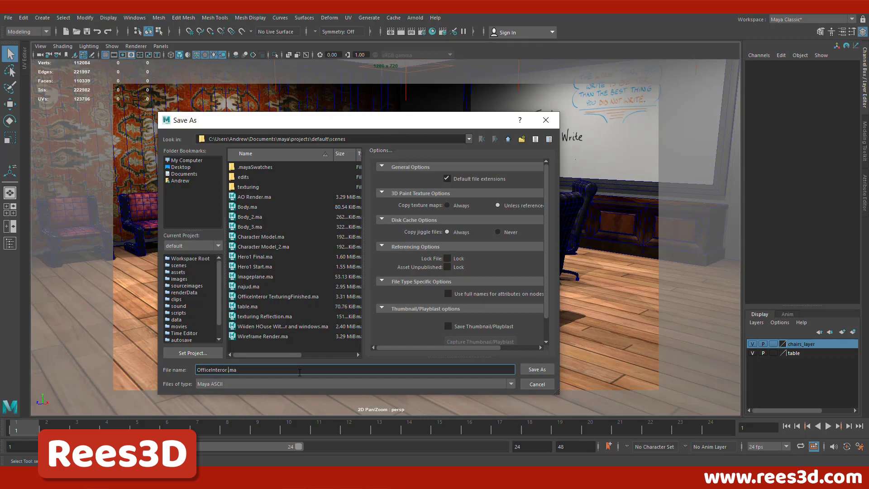
pyautogui.write('Wireframe')
pyautogui.click(538, 368)
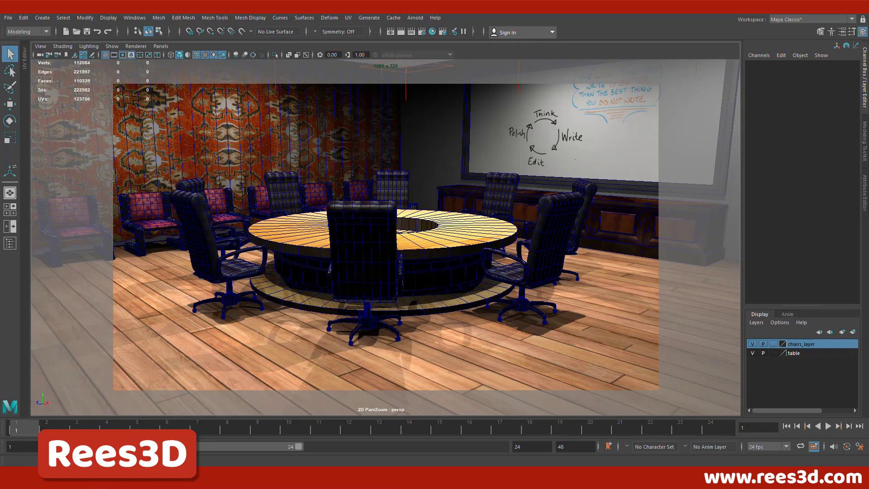
# Step: Select every object in the office scene and assign a new Arnold aiWireframe material to all of them
pyautogui.hotkey('ctrl', 'a')
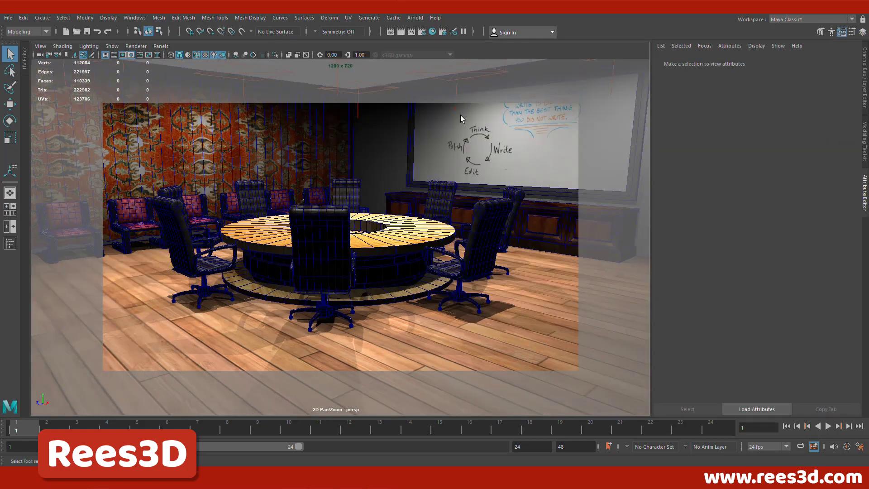
pyautogui.keyDown('alt'); pyautogui.moveTo(490, 249); pyautogui.dragTo(327, 228, button='right'); pyautogui.keyUp('alt')
pyautogui.moveTo(178, 174); pyautogui.dragTo(550, 290)
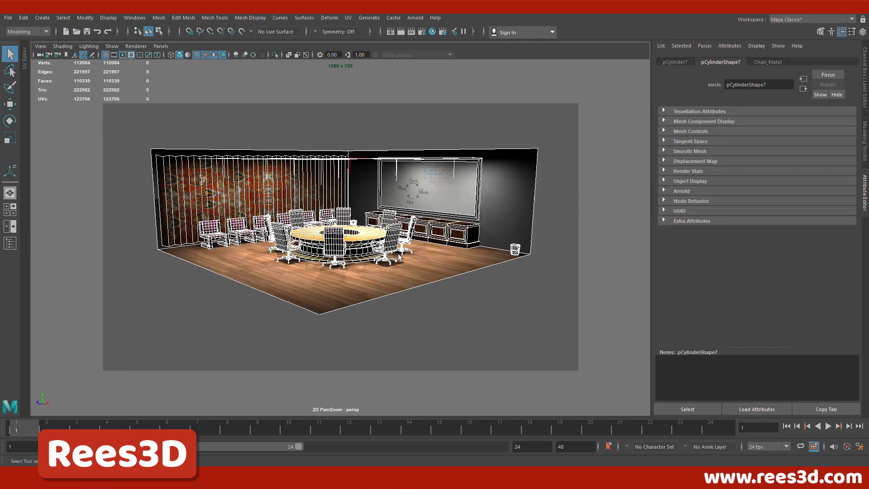
pyautogui.press('f')
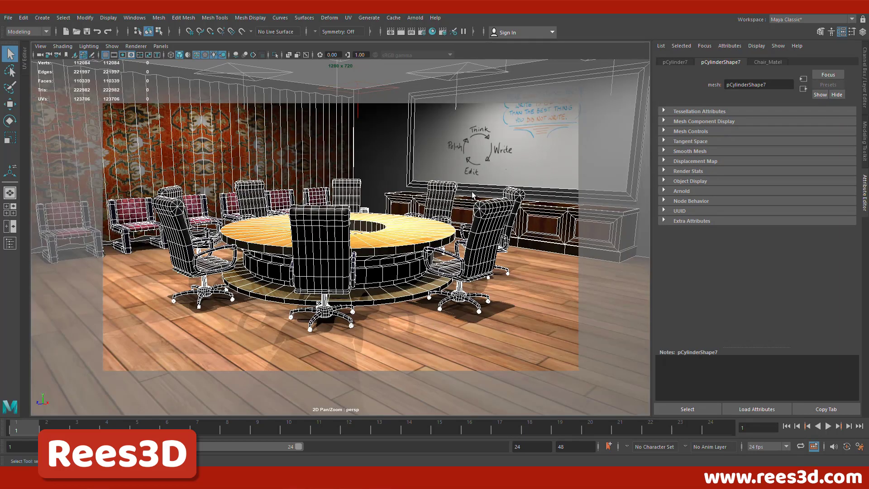
pyautogui.moveTo(435, 154); pyautogui.dragTo(463, 384, button='right')
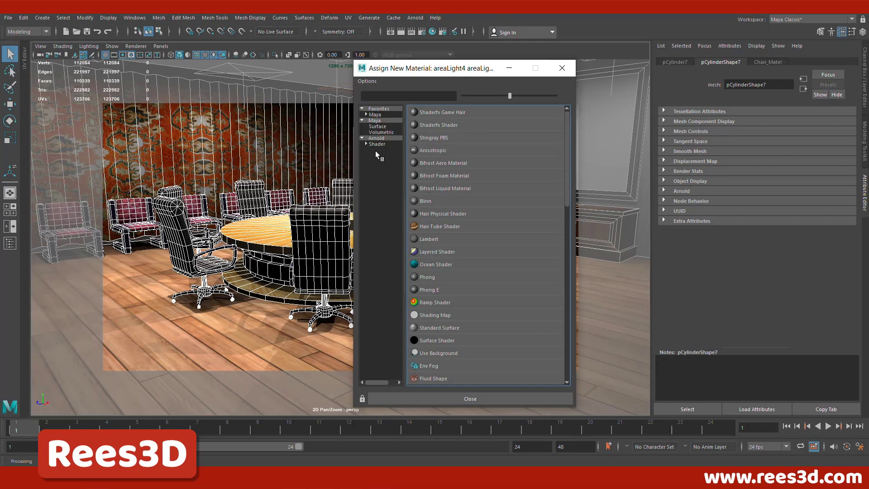
pyautogui.click(380, 143)
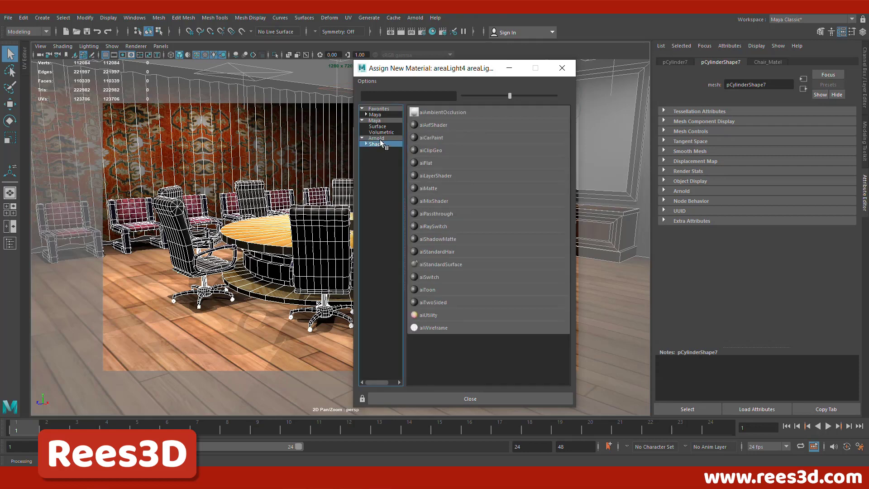
pyautogui.click(436, 329)
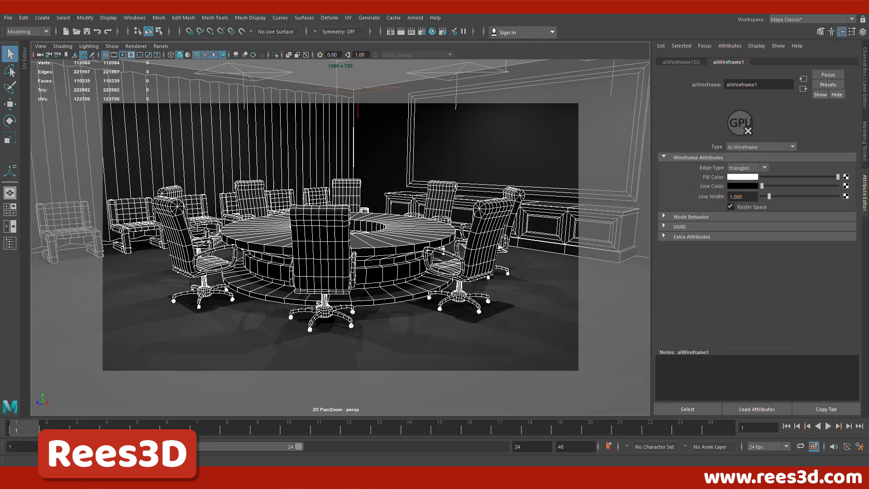
# Step: Open the Render View, switch the renderer to Arnold Renderer and render the current frame
pyautogui.click(398, 32)
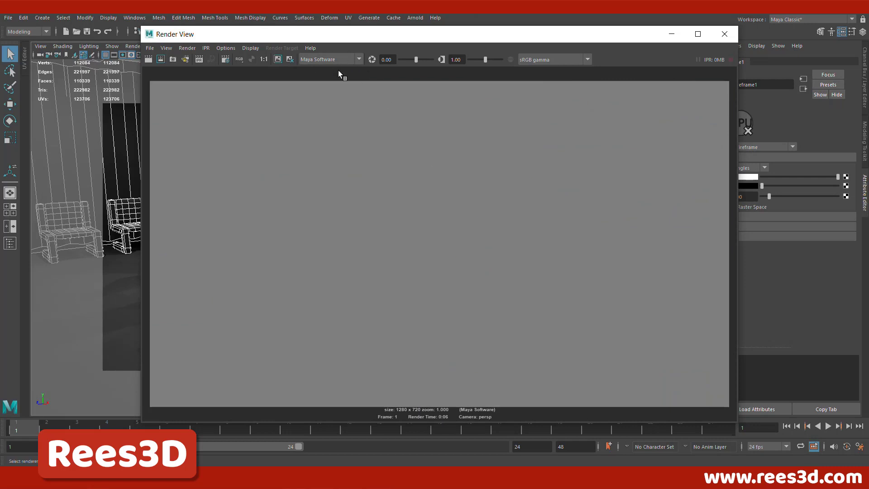
pyautogui.click(343, 63)
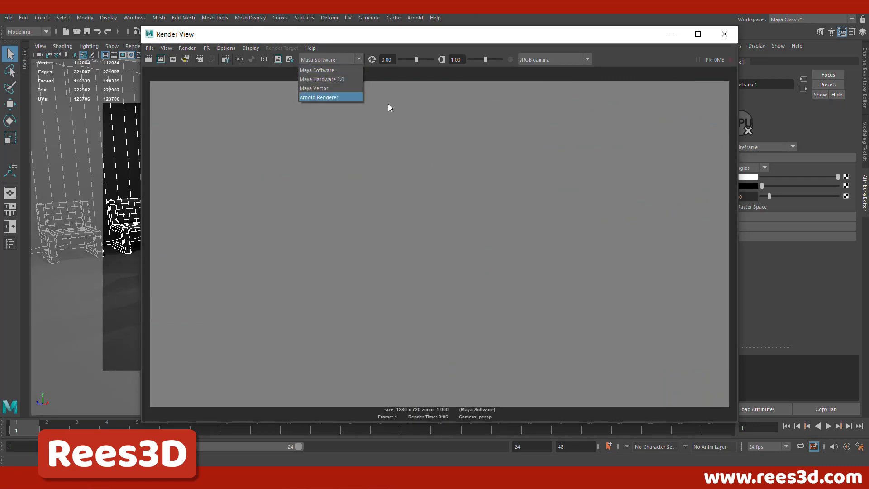
pyautogui.click(312, 97)
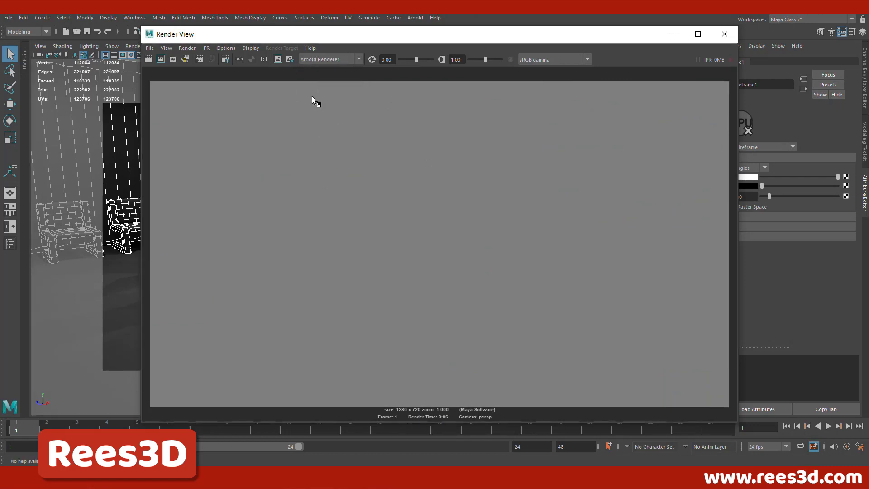
pyautogui.click(151, 59)
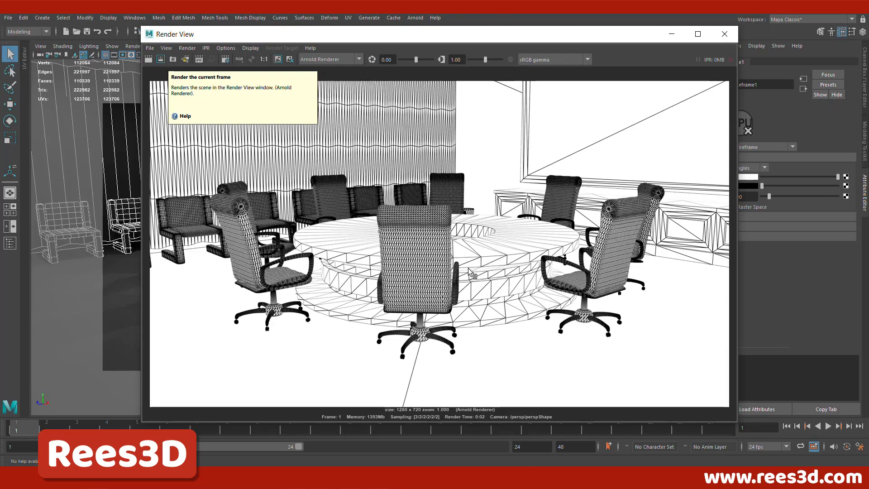
# Step: Move the Render View clear of the material attributes and set the wireframe material's Edge Type to polygons
pyautogui.moveTo(474, 41); pyautogui.dragTo(510, 314)
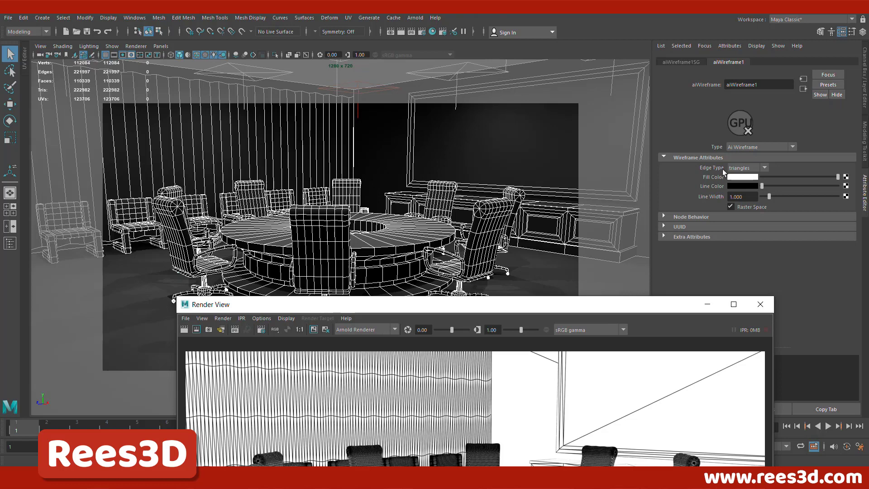
pyautogui.click(749, 169)
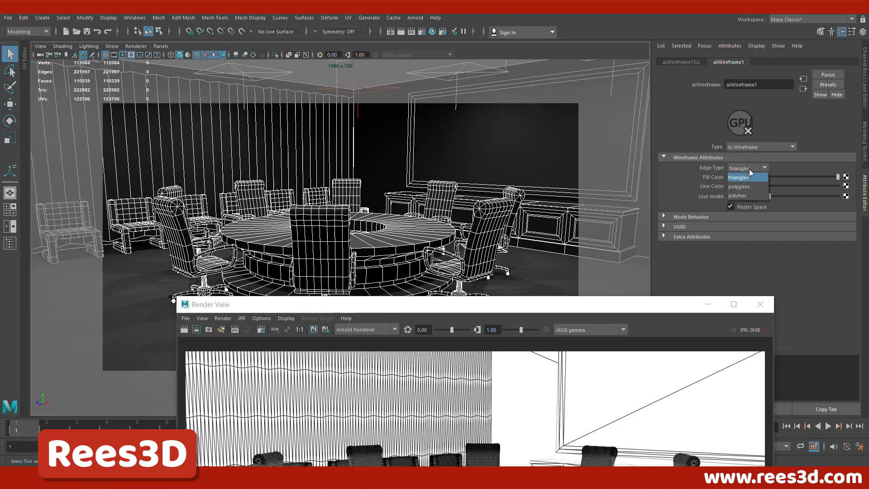
pyautogui.click(749, 186)
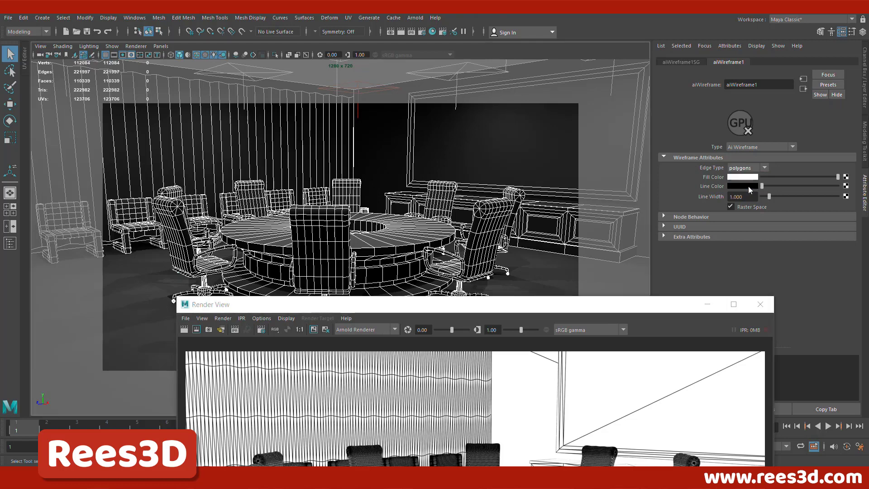
# Step: Select individual objects, ending with the round table, and bring up the aiWireframe1 material's attributes from the table
pyautogui.click(610, 129)
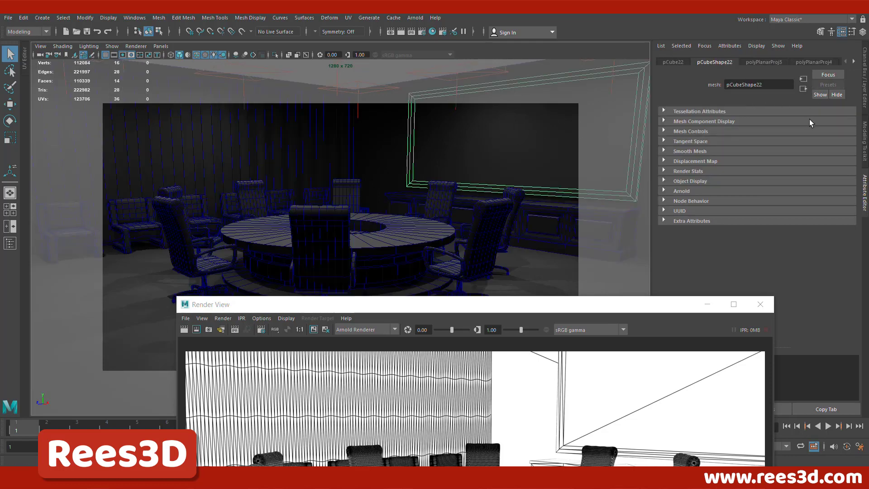
pyautogui.click(852, 62)
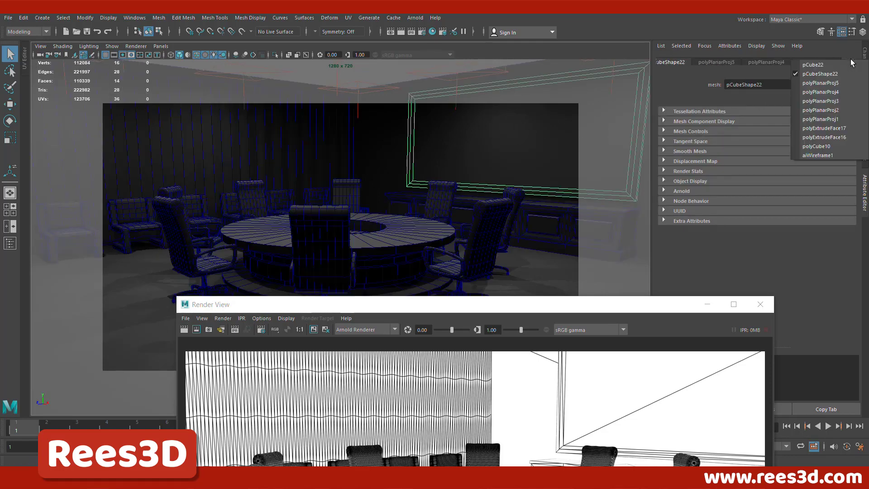
pyautogui.click(388, 204)
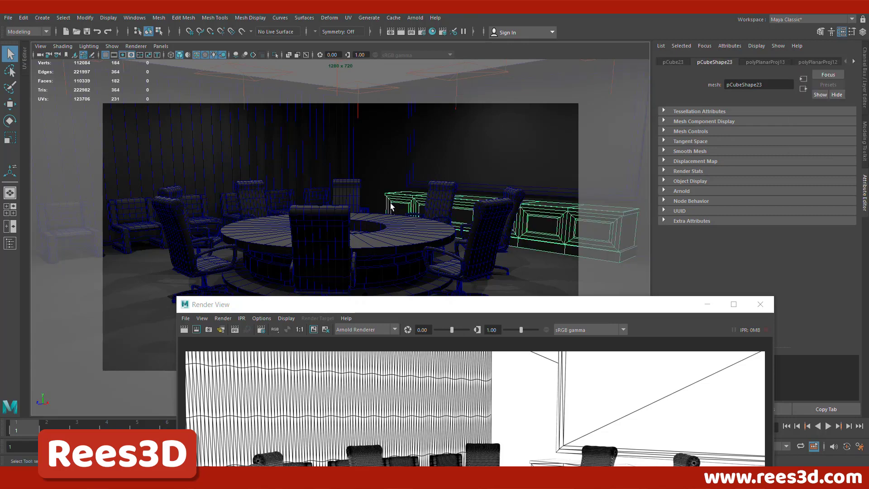
pyautogui.click(293, 230)
pyautogui.click(420, 229)
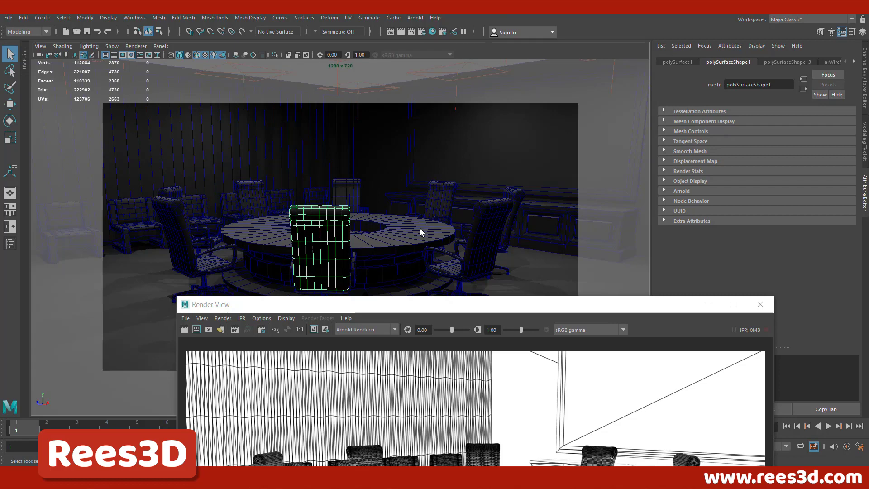
pyautogui.click(420, 229)
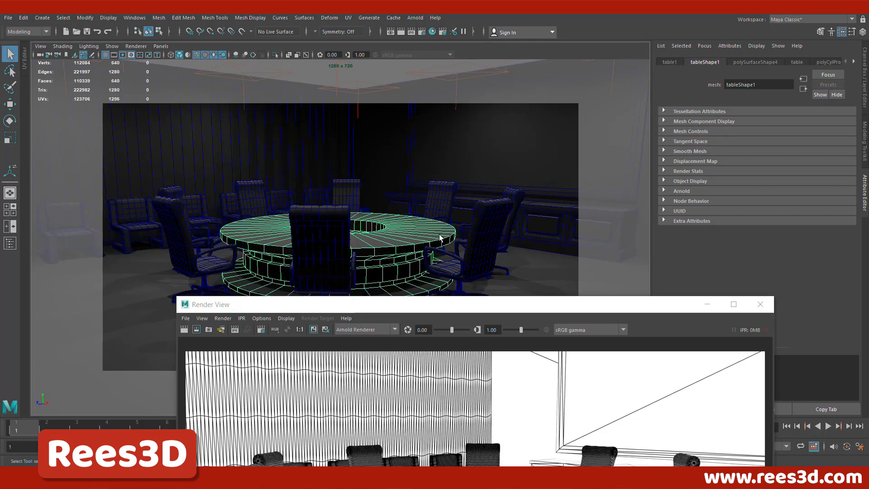
pyautogui.click(854, 63)
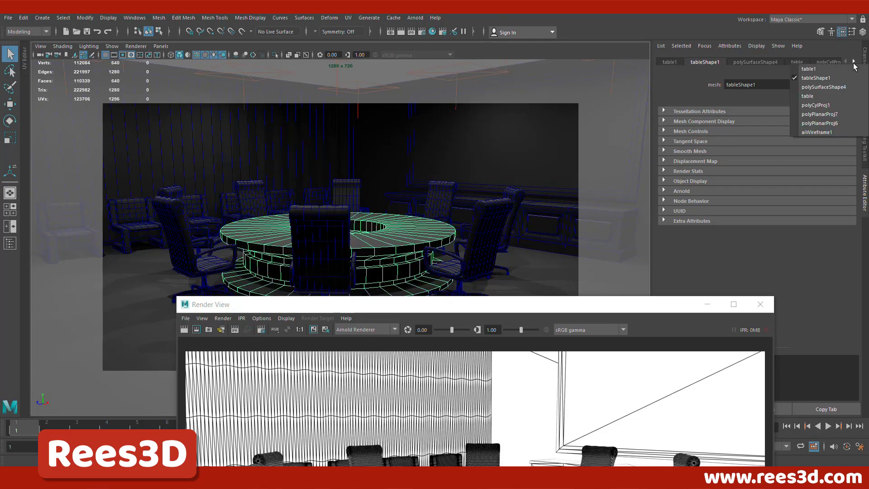
pyautogui.click(813, 133)
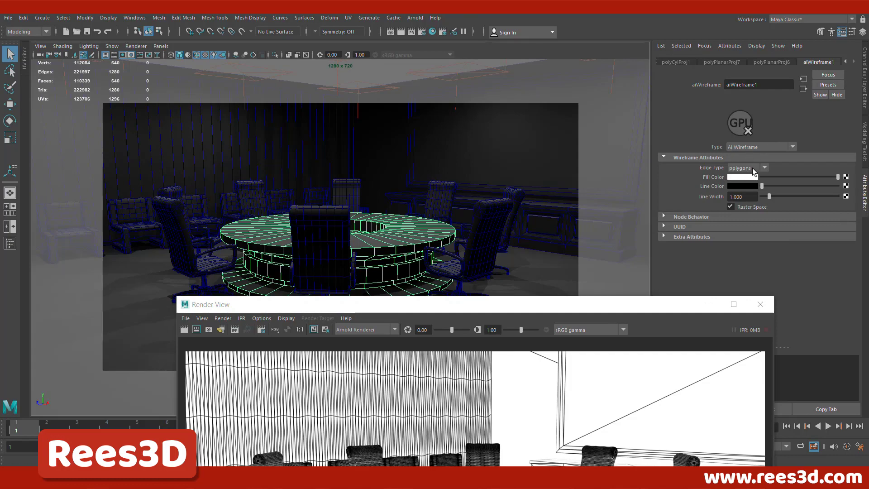
# Step: Bring the Render View back into full view, keep the existing render image and re-render the frame with polygon edges
pyautogui.moveTo(653, 310); pyautogui.dragTo(541, 49)
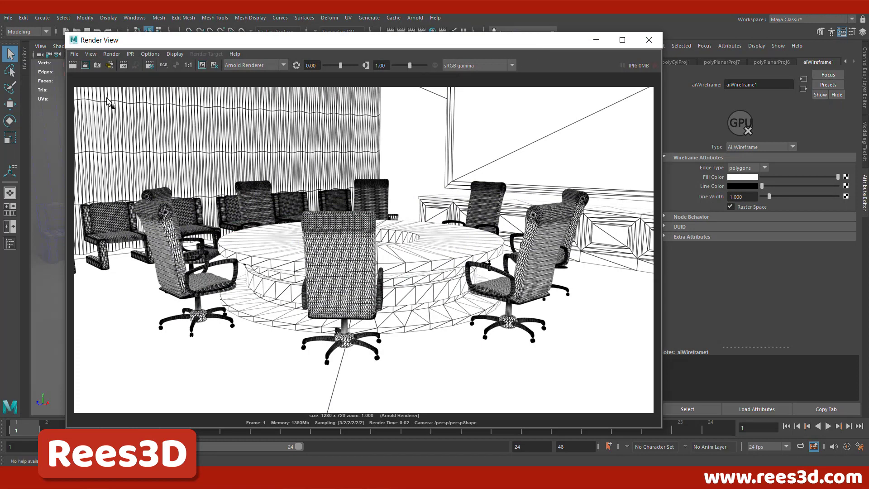
pyautogui.click(83, 67)
pyautogui.click(202, 67)
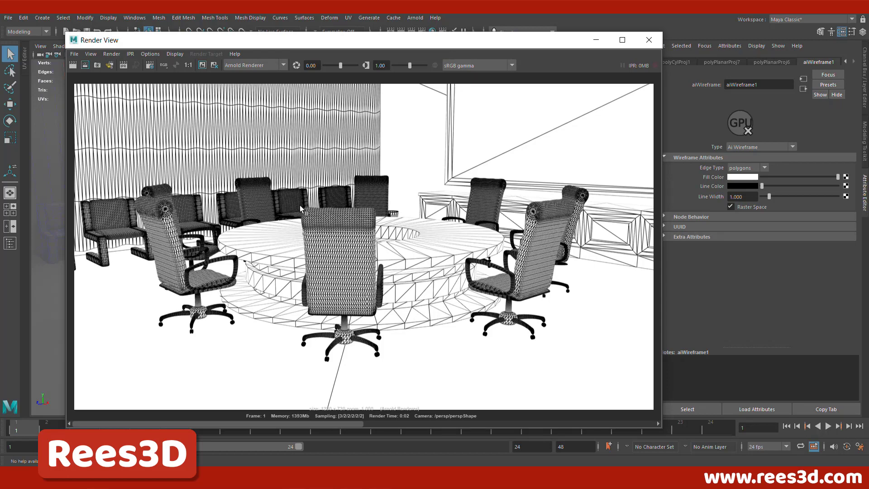
pyautogui.click(72, 66)
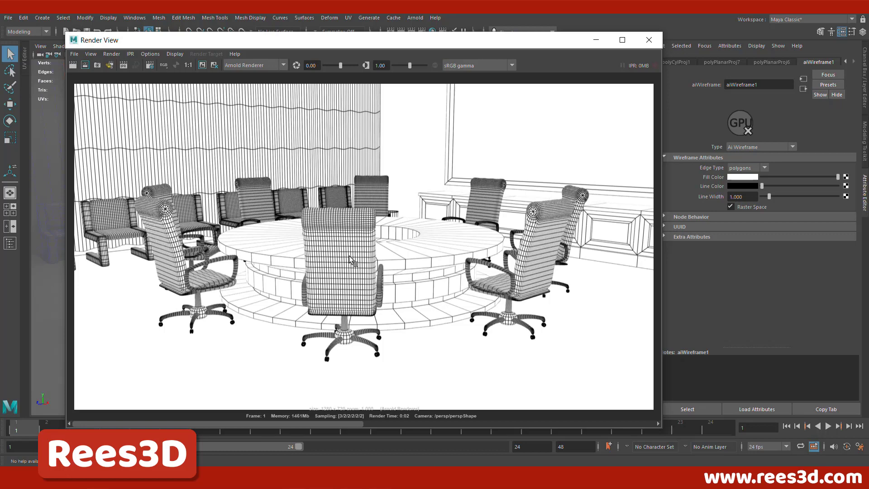
# Step: Close the Render View and turn off smooth mesh preview on all objects in the scene, including the front chair's backrest
pyautogui.click(649, 40)
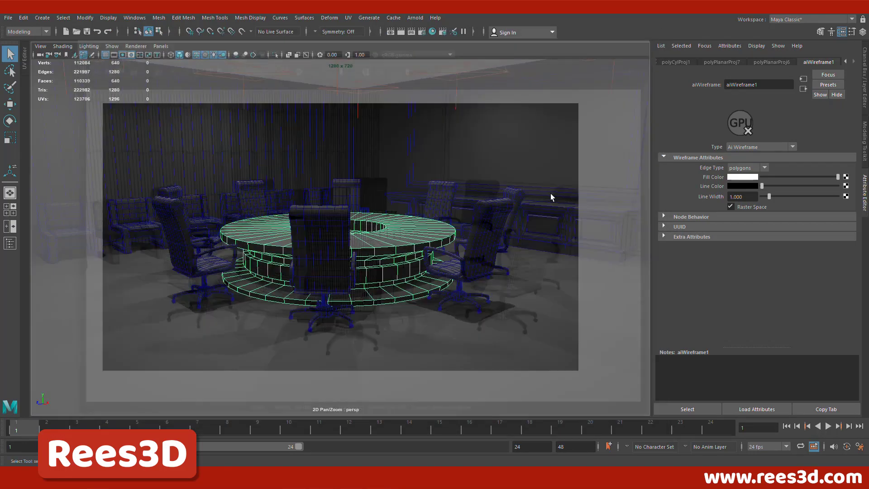
pyautogui.click(324, 239)
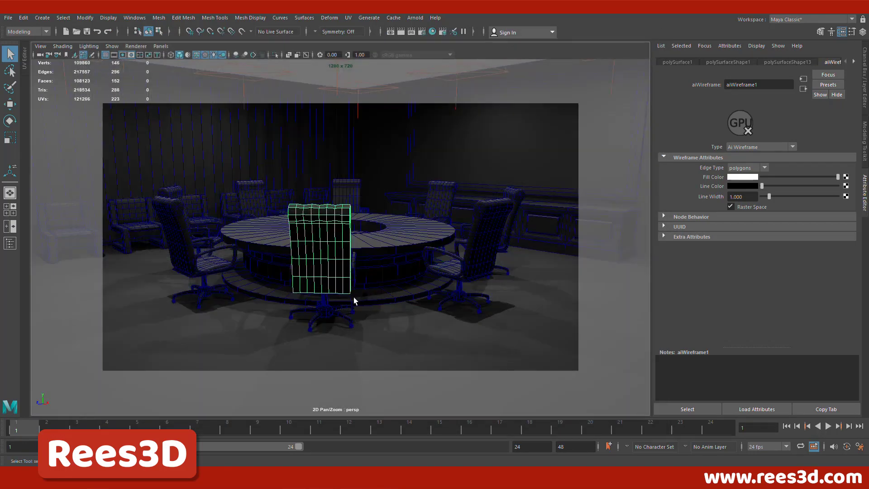
pyautogui.moveTo(136, 126); pyautogui.dragTo(735, 357)
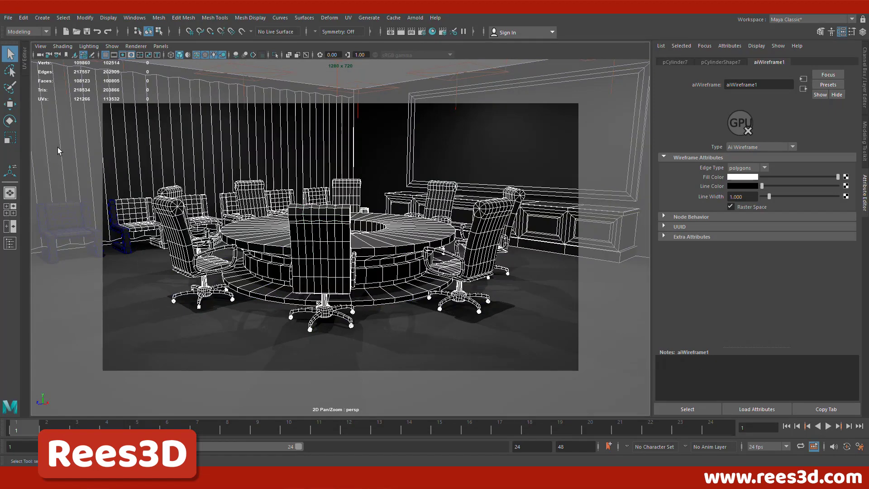
pyautogui.moveTo(58, 147); pyautogui.dragTo(674, 347)
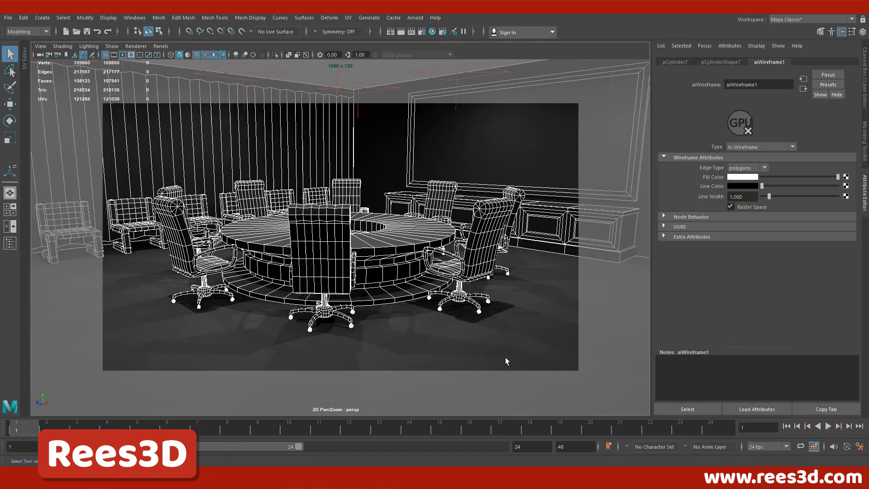
pyautogui.press('1')
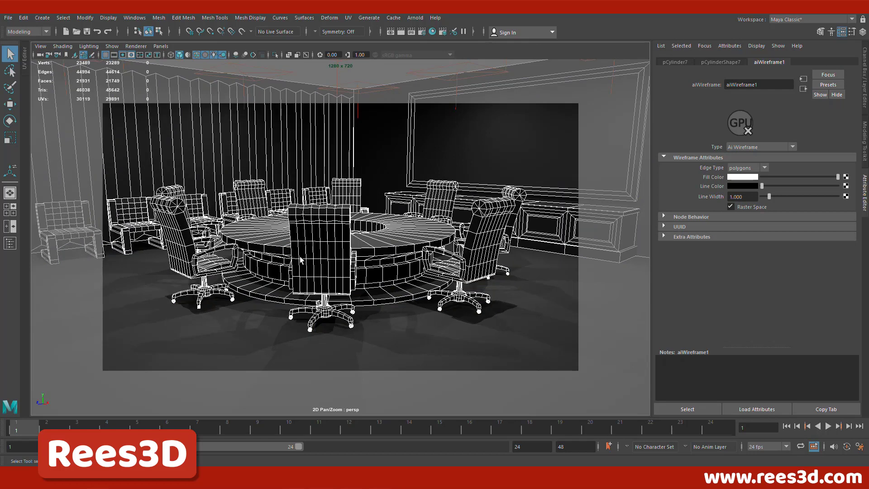
# Step: Render the unsmoothed scene in the Render View and compare it with the previously kept smoothed render
pyautogui.click(391, 32)
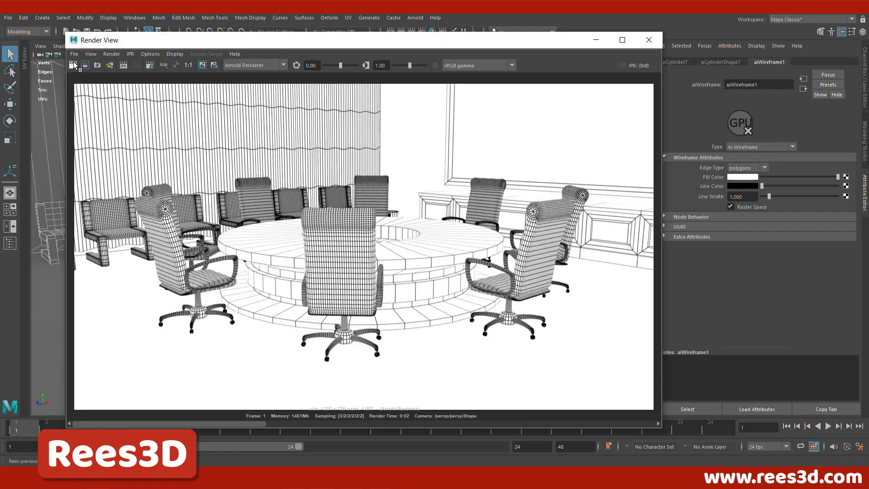
pyautogui.click(74, 65)
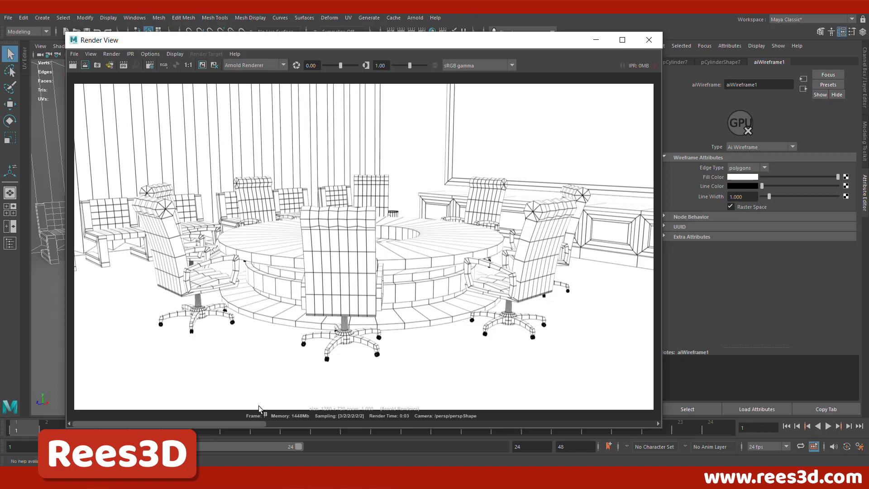
pyautogui.click(361, 425)
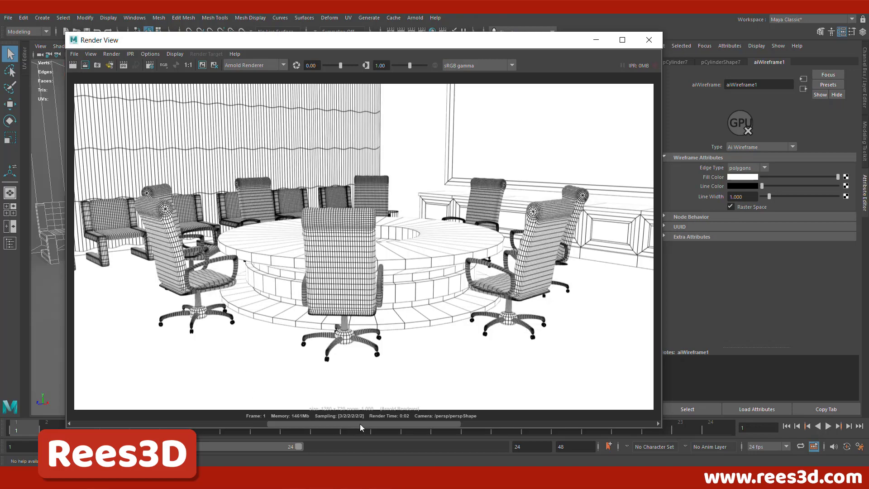
# Step: Save the unsmoothed render as JPEG file OfficeWireframe.jpg, replacing the existing file, and inspect the saved image up close
pyautogui.moveTo(359, 420); pyautogui.dragTo(226, 424)
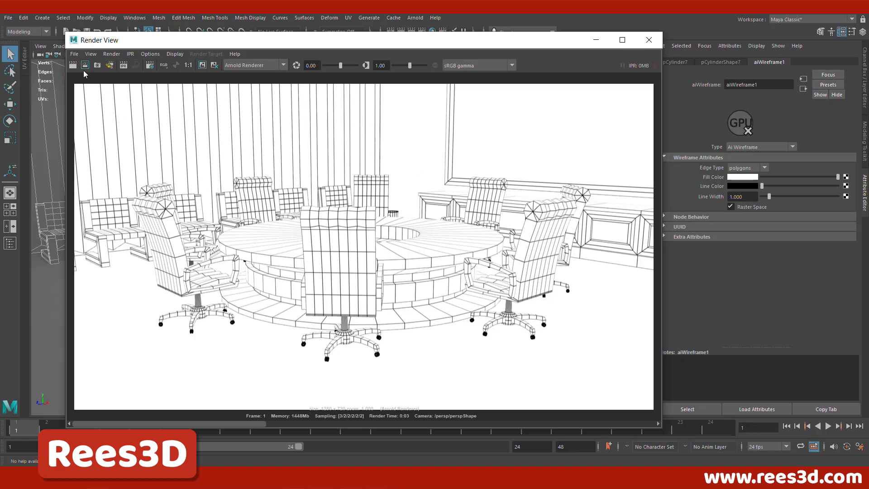
pyautogui.click(74, 54)
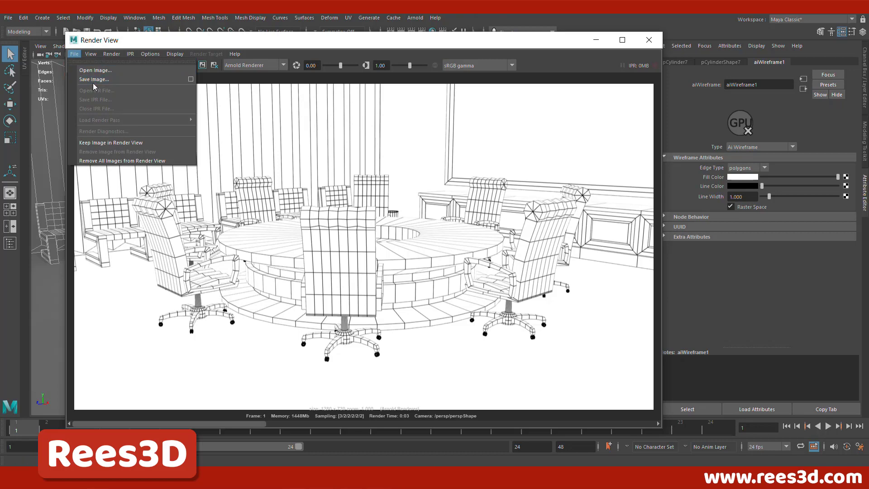
pyautogui.click(118, 80)
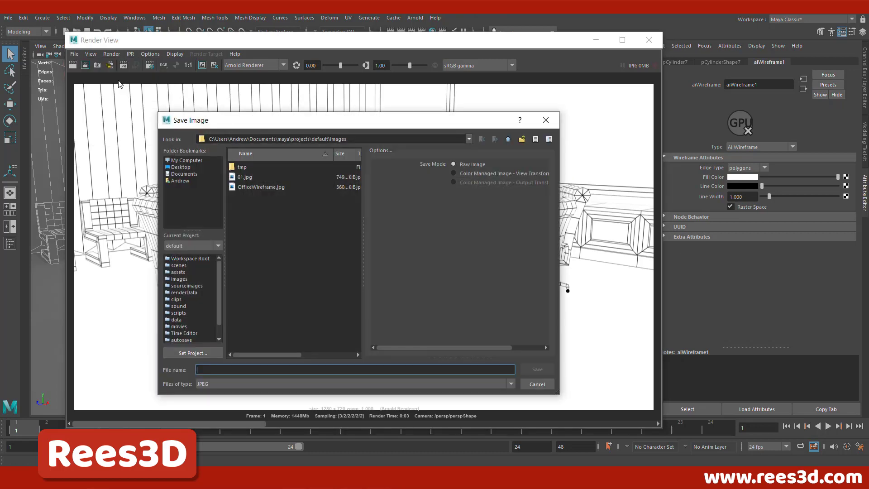
pyautogui.click(304, 388)
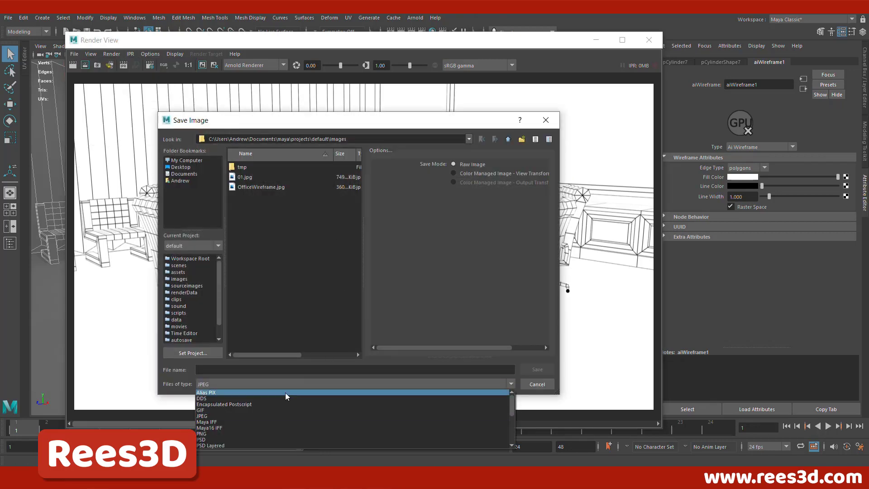
pyautogui.click(236, 415)
pyautogui.click(236, 368)
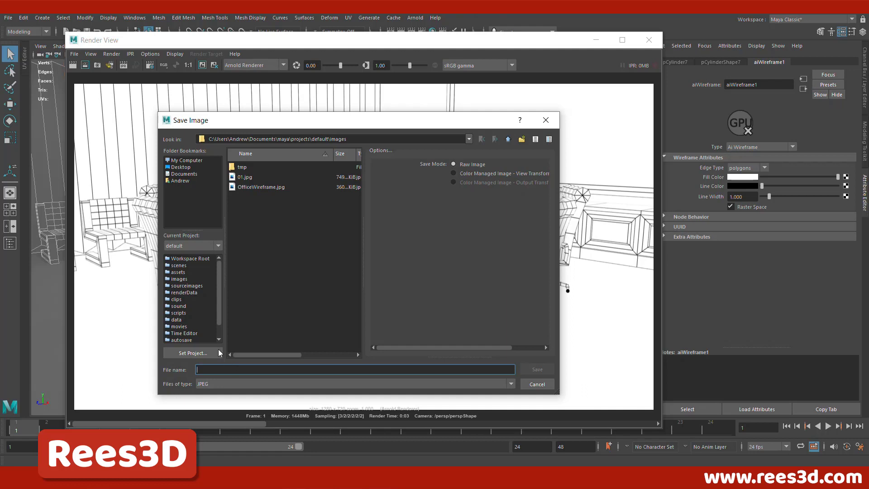
pyautogui.click(258, 187)
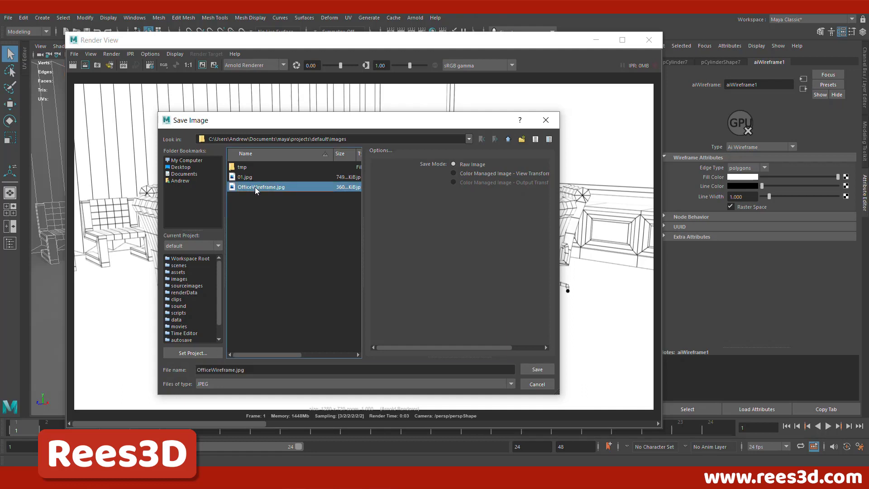
pyautogui.click(532, 370)
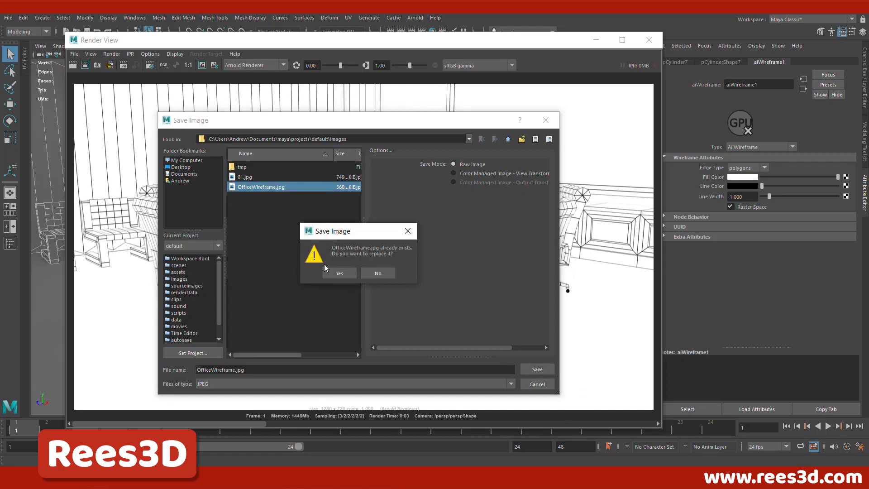
pyautogui.click(337, 273)
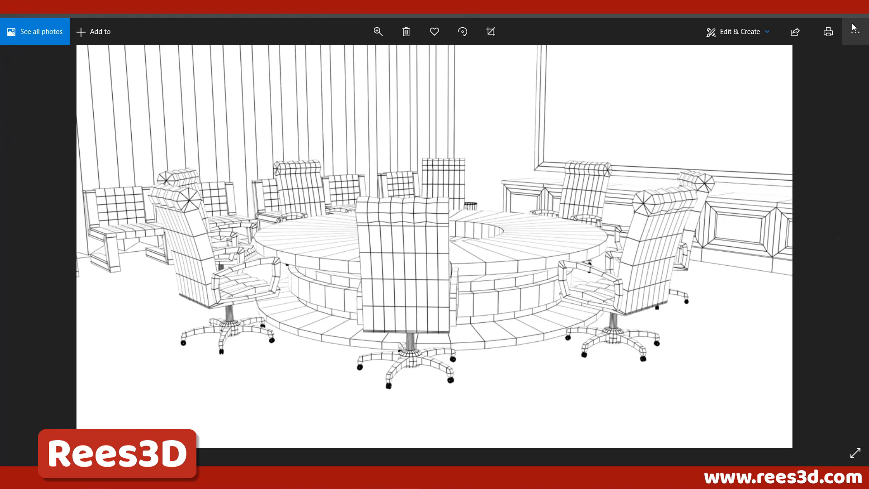
pyautogui.scroll(1, 468, 249)
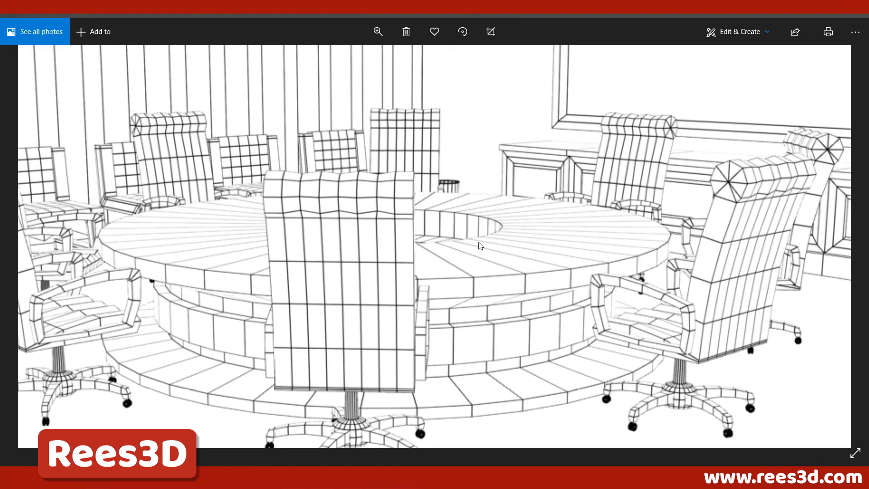
pyautogui.scroll(-2, 473, 246)
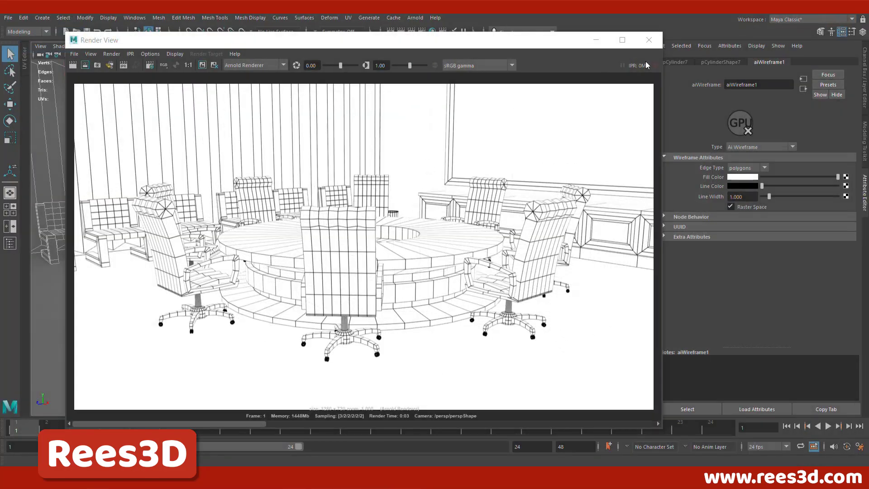
# Step: Set the image size preset to HD_1080 in the render settings and move the settings window away from the Render View
pyautogui.moveTo(568, 41); pyautogui.dragTo(556, 78)
pyautogui.click(427, 32)
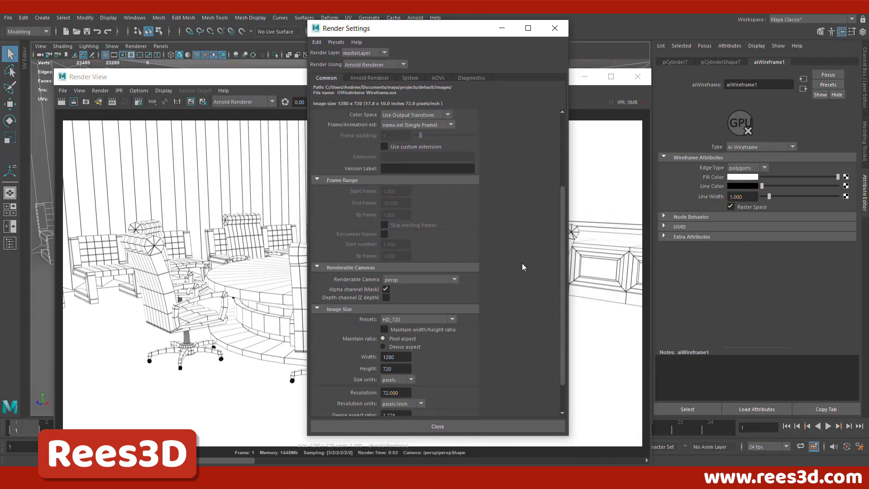
pyautogui.scroll(-3, 523, 264)
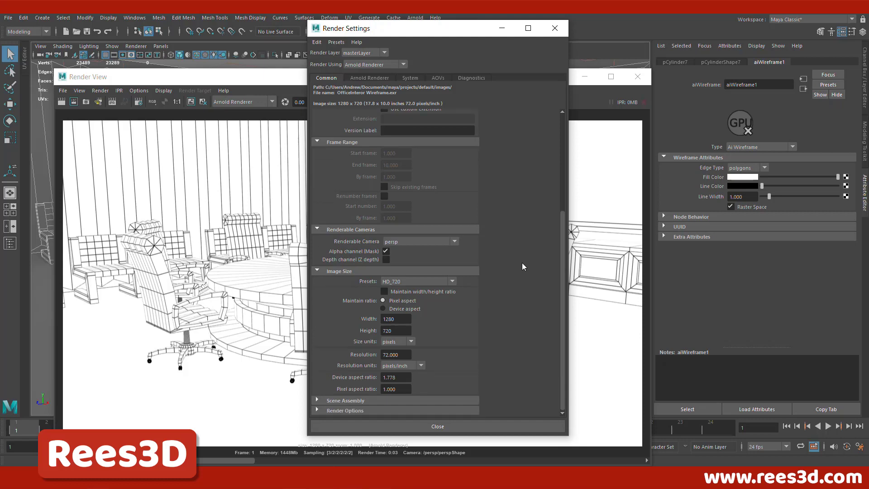
pyautogui.click(413, 284)
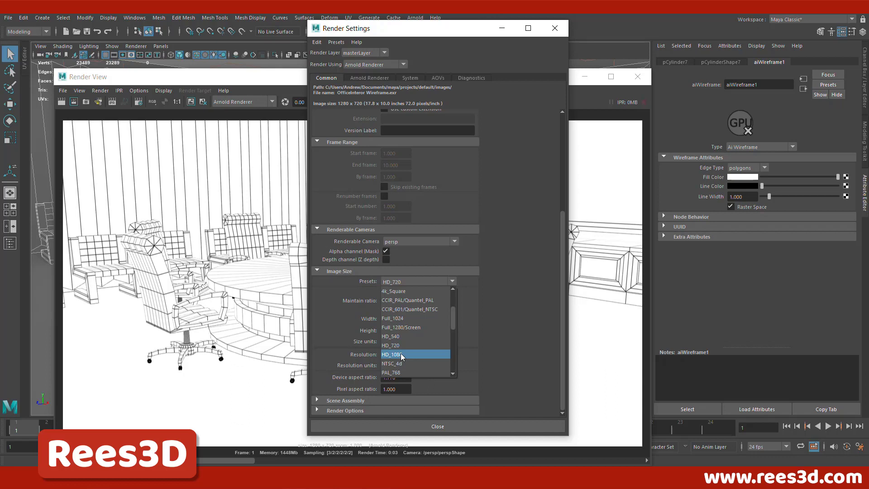
pyautogui.click(401, 354)
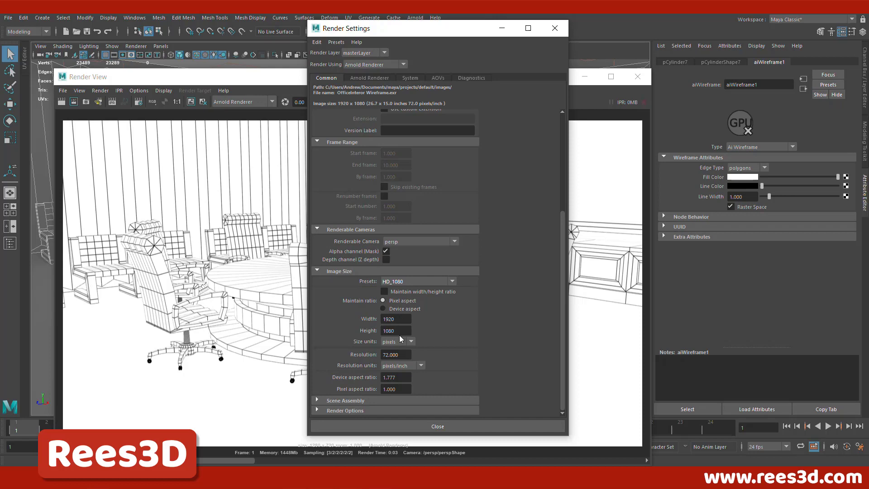
pyautogui.moveTo(433, 35); pyautogui.dragTo(728, 51)
# Step: Keep the current image in the Render View and re-render the wireframe scene at the HD_1080 size
pyautogui.click(95, 77)
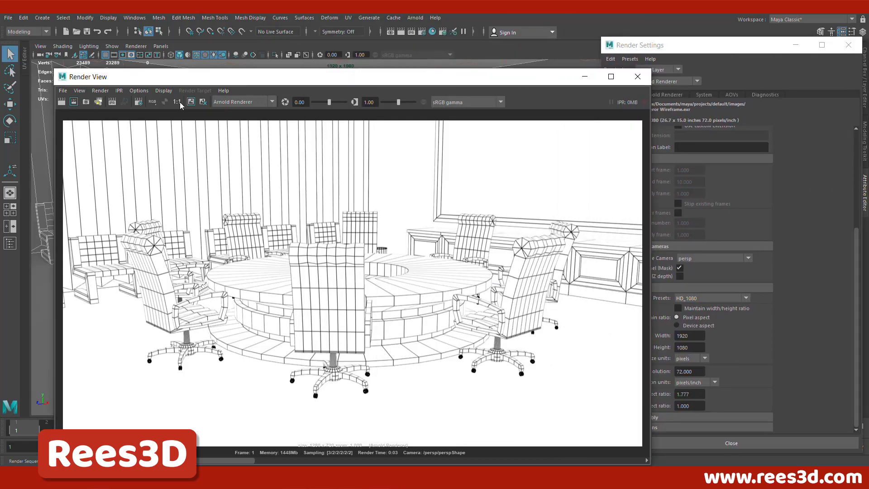
pyautogui.click(191, 102)
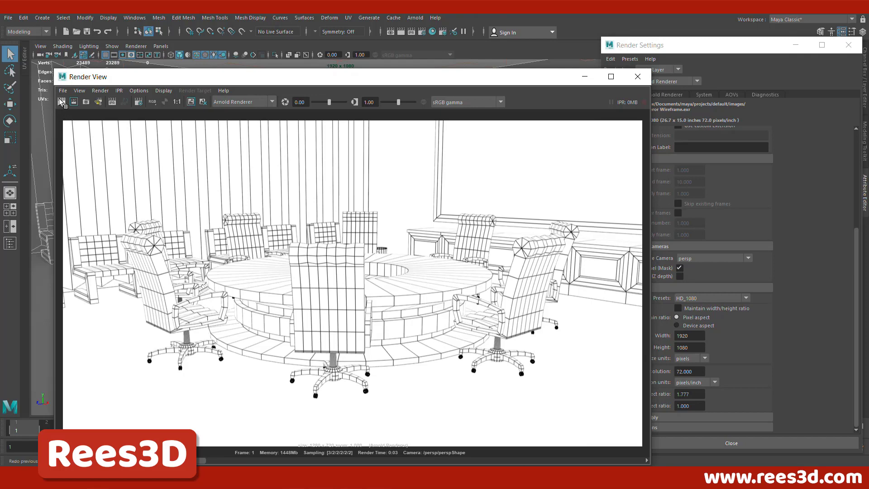
pyautogui.click(62, 101)
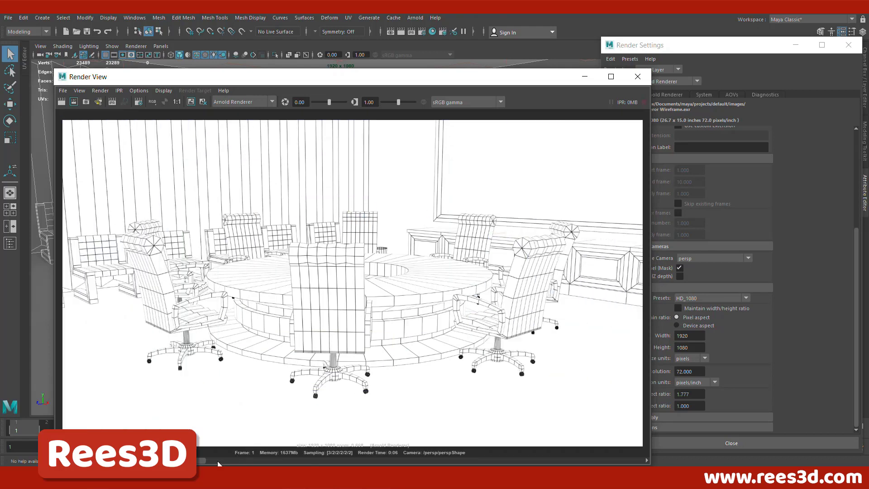
# Step: Compare the 1920 x 1080 wireframe render with the kept 1280 x 720 render and close the Render View
pyautogui.moveTo(256, 461); pyautogui.dragTo(200, 461)
pyautogui.moveTo(394, 81); pyautogui.dragTo(392, 20)
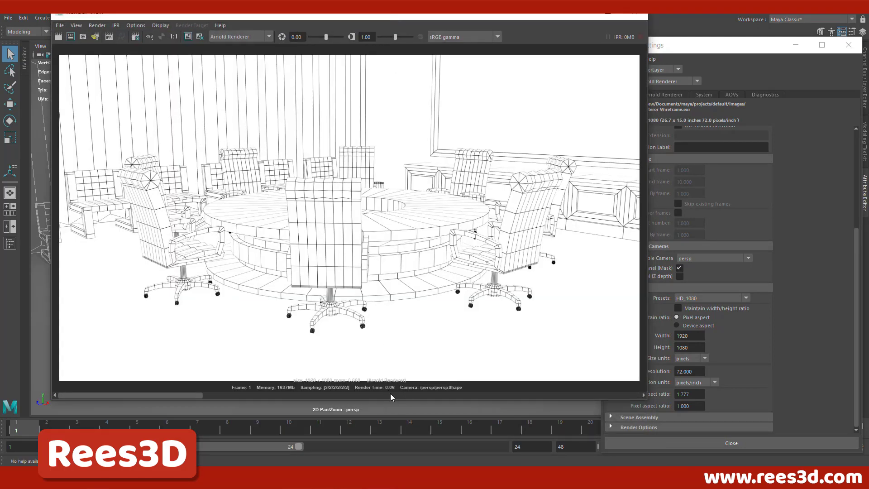
pyautogui.click(267, 397)
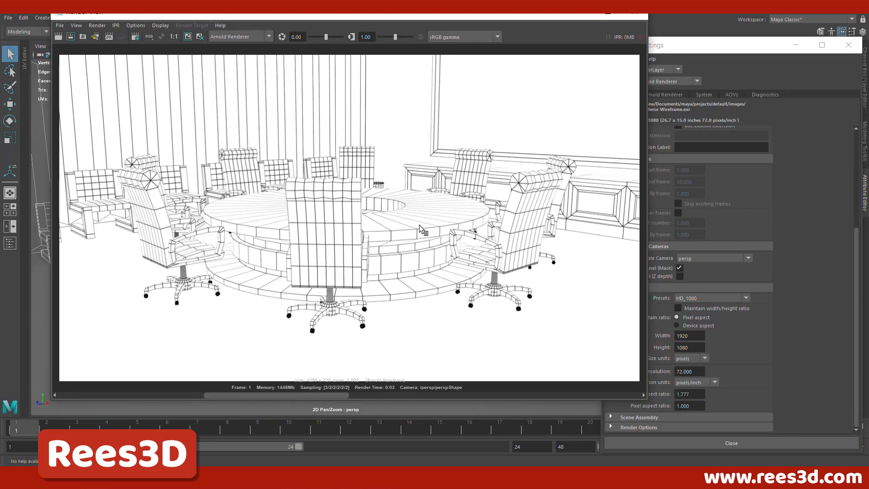
pyautogui.scroll(1, 423, 229)
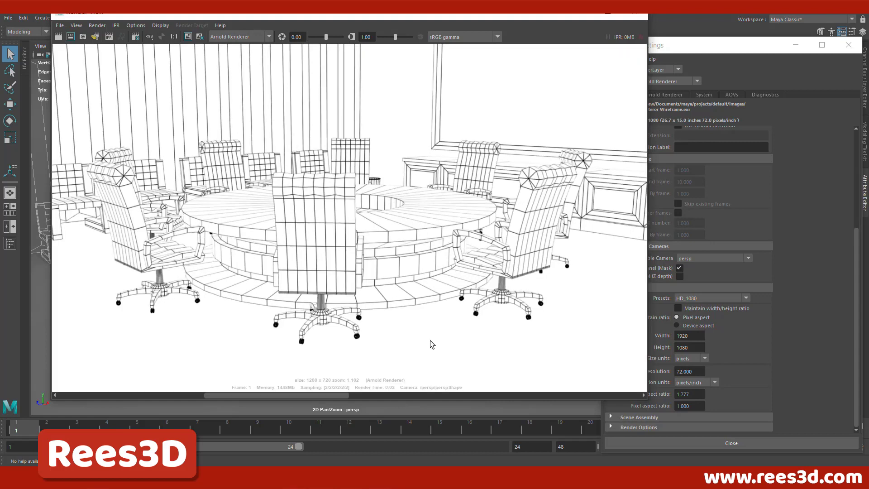
pyautogui.scroll(-1, 362, 307)
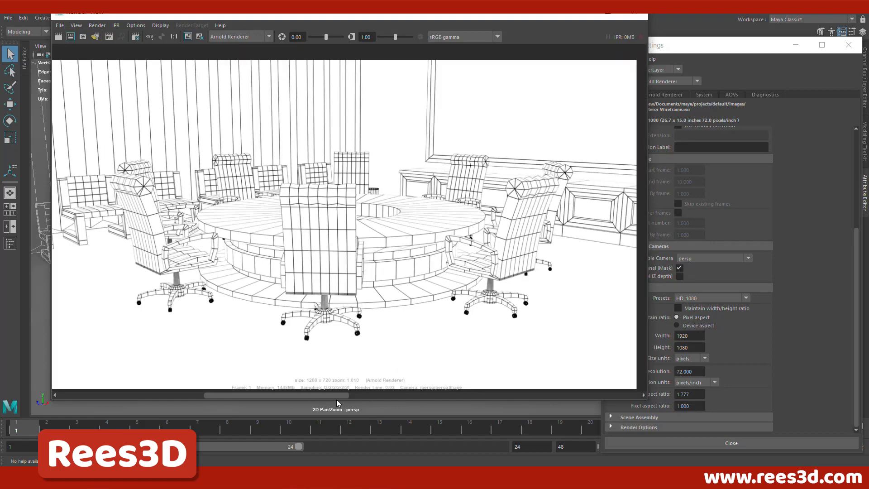
pyautogui.click(60, 25)
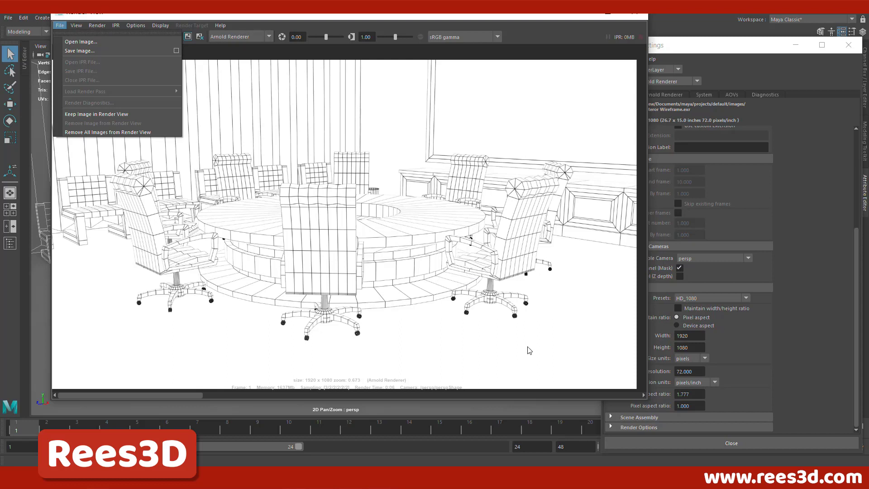
pyautogui.click(292, 179)
pyautogui.click(634, 15)
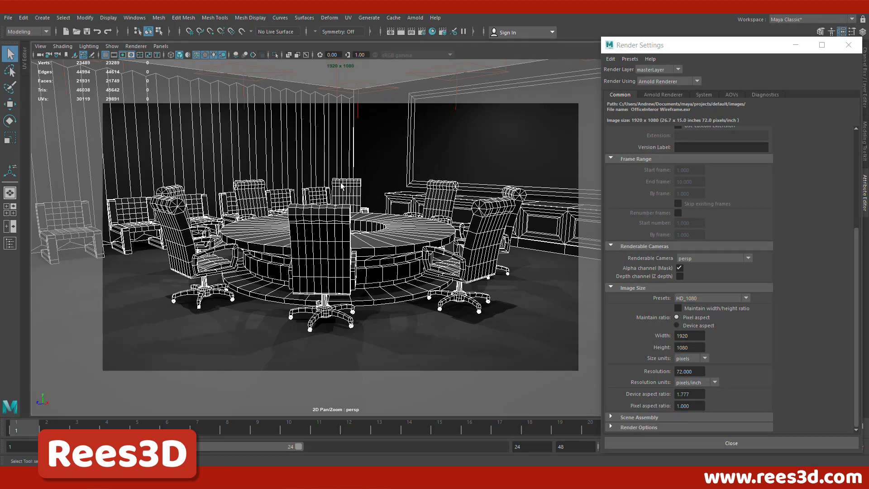
# Step: Assign a new Arnold aiAmbientOcclusion material to all selected objects and shift the render settings window to view the material's attributes
pyautogui.rightClick(371, 162)
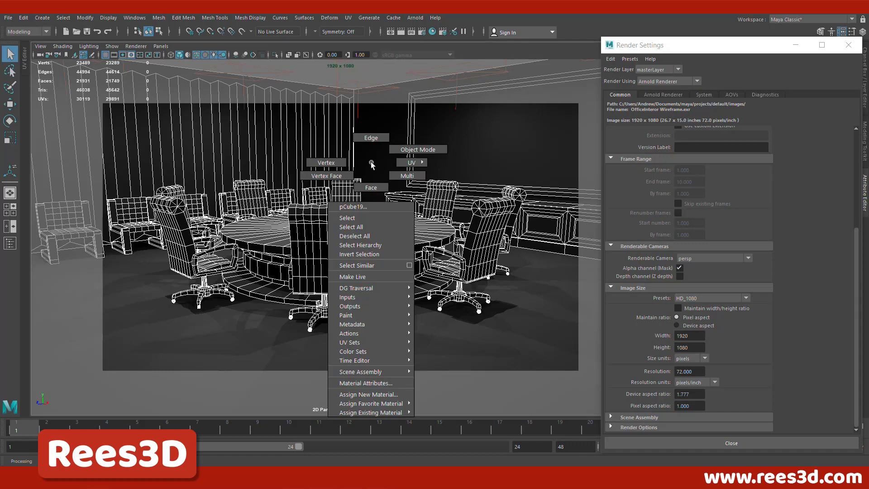
pyautogui.click(369, 395)
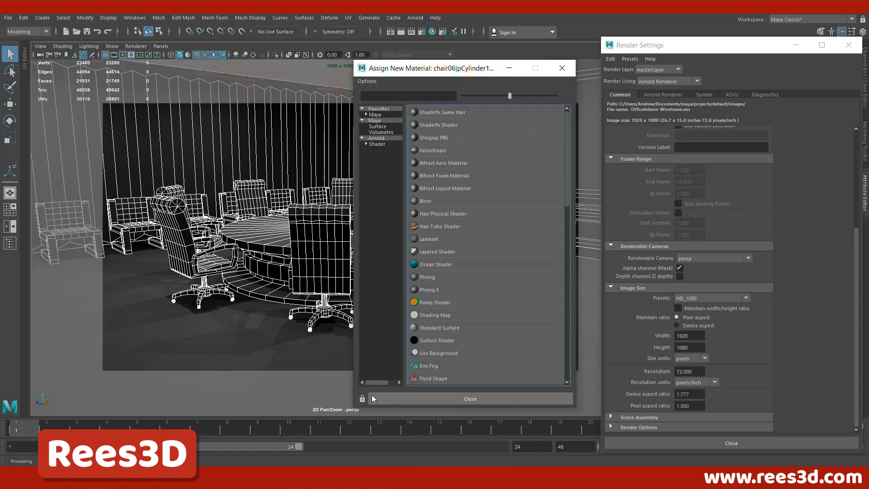
pyautogui.click(380, 144)
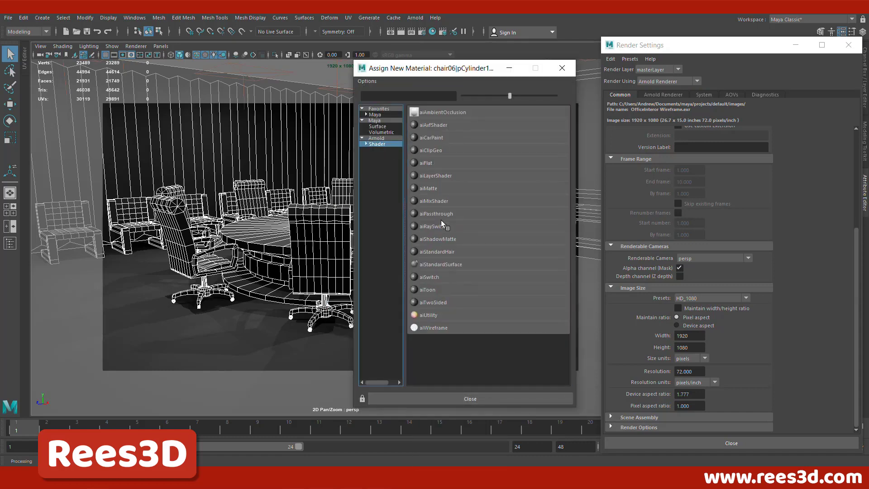
pyautogui.click(440, 116)
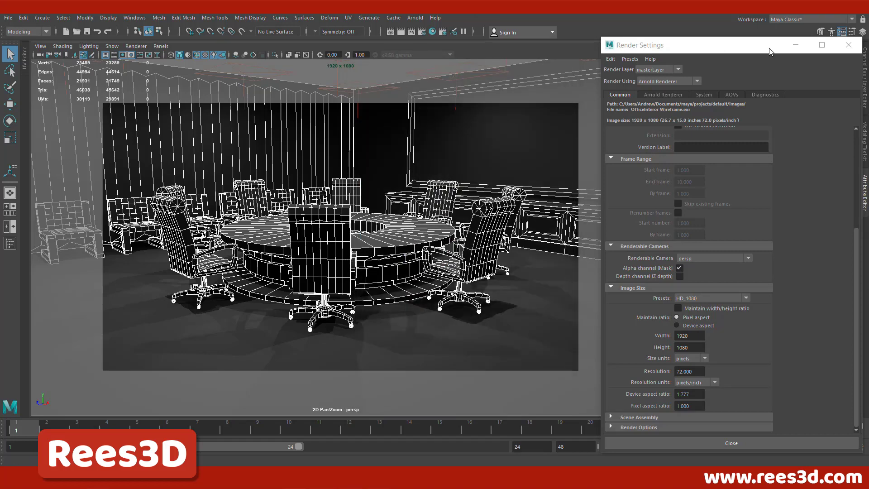
pyautogui.moveTo(746, 45); pyautogui.dragTo(776, 225)
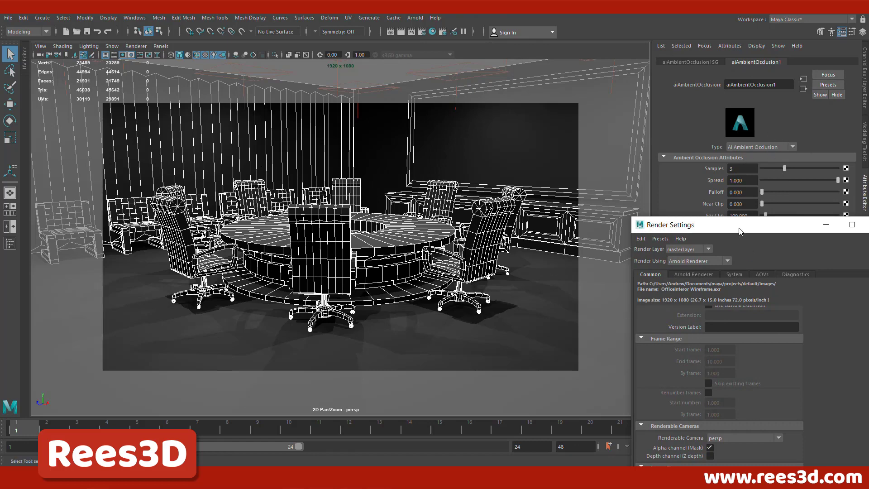
pyautogui.moveTo(741, 222); pyautogui.dragTo(660, 59)
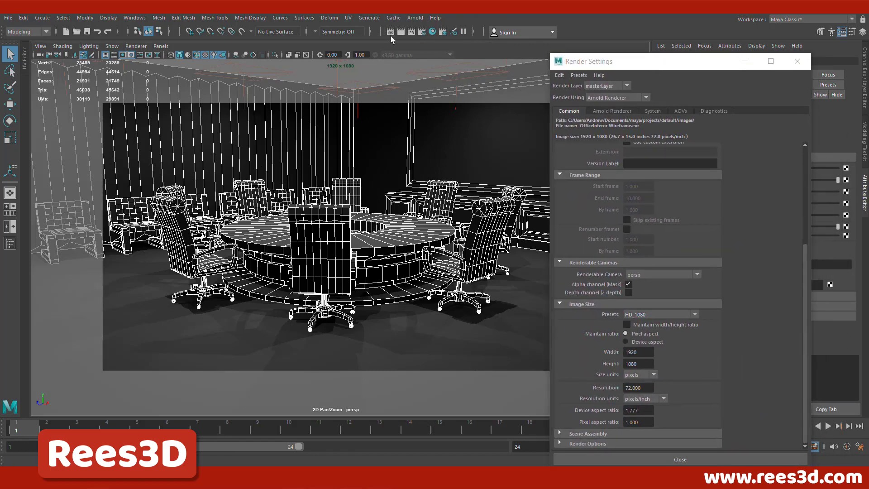
# Step: Keep the wireframe image in the Render View, render the scene with ambient occlusion, and minimize the Render View
pyautogui.click(392, 32)
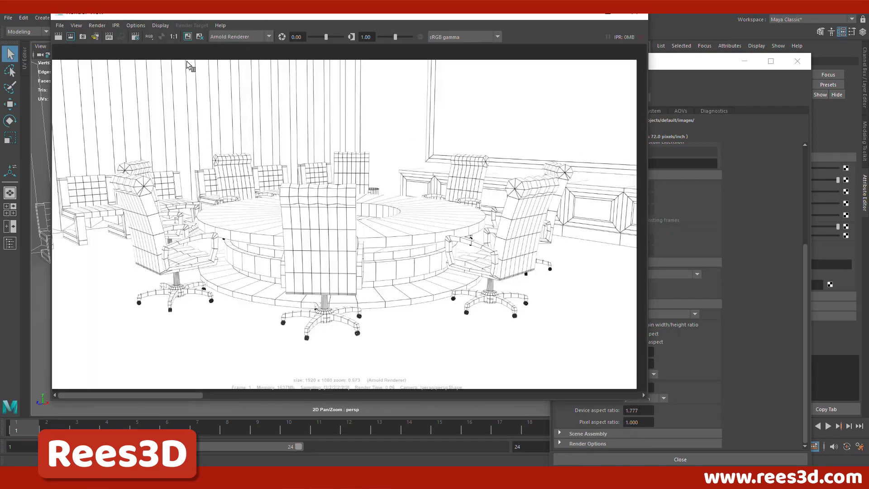
pyautogui.scroll(-1, 362, 237)
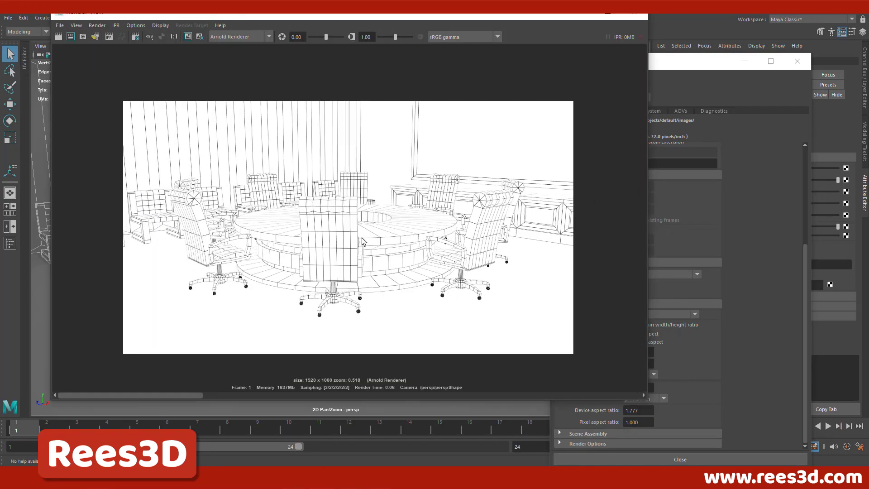
pyautogui.click(187, 37)
pyautogui.click(60, 36)
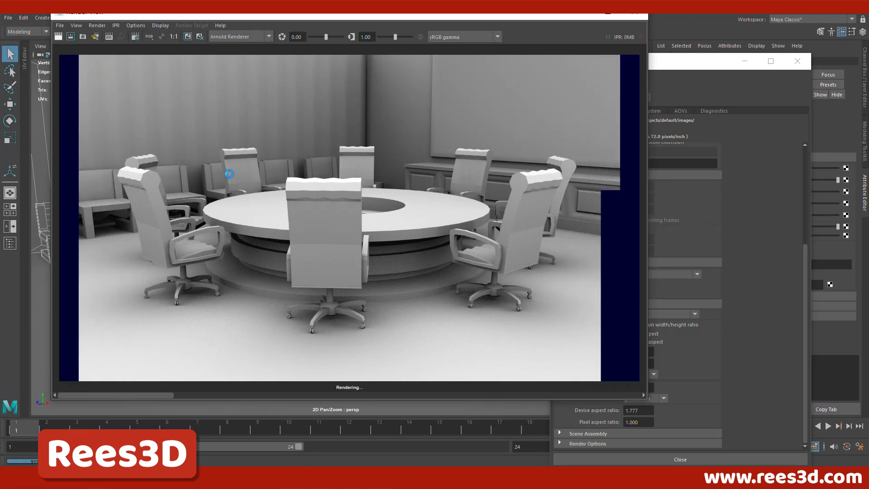
pyautogui.click(579, 15)
# Step: Select only the chairs and the pleated curtain wall, excluding the table, cabinets and other walls, and display them with smooth mesh preview
pyautogui.click(184, 240)
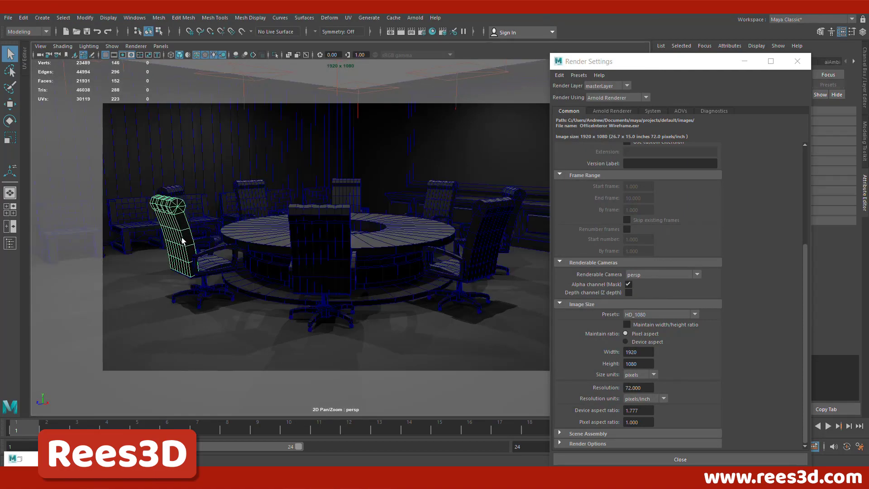
pyautogui.moveTo(55, 149); pyautogui.dragTo(538, 335)
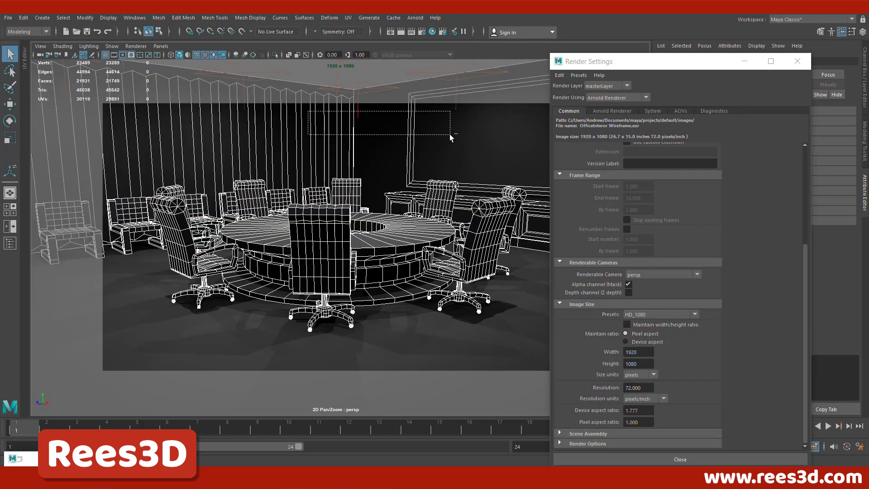
pyautogui.moveTo(308, 111); pyautogui.dragTo(452, 170)
pyautogui.keyDown('ctrl'); pyautogui.moveTo(390, 182); pyautogui.dragTo(396, 197); pyautogui.keyUp('ctrl')
pyautogui.keyDown('ctrl'); pyautogui.click(396, 236); pyautogui.keyUp('ctrl')
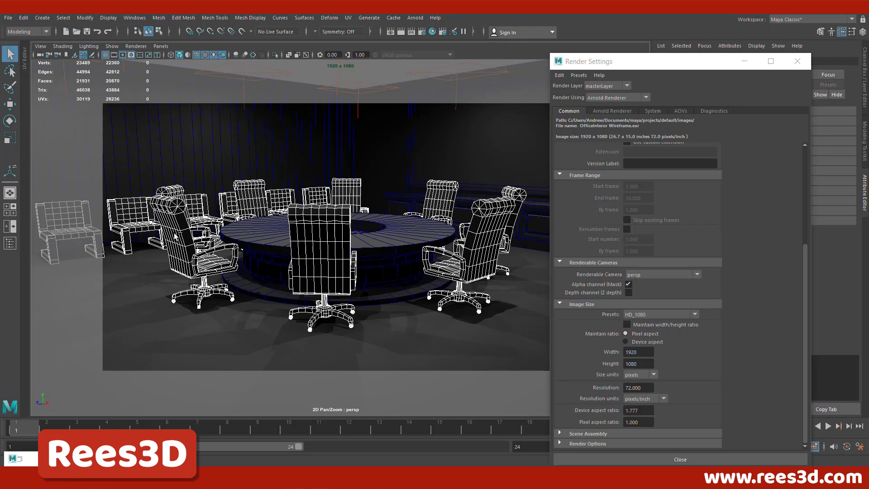
pyautogui.keyDown('shift'); pyautogui.click(184, 120); pyautogui.keyUp('shift')
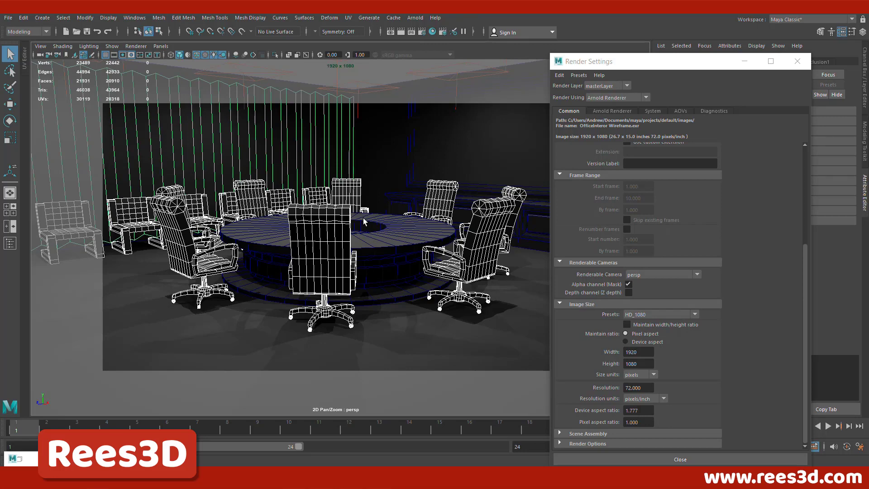
pyautogui.press('3')
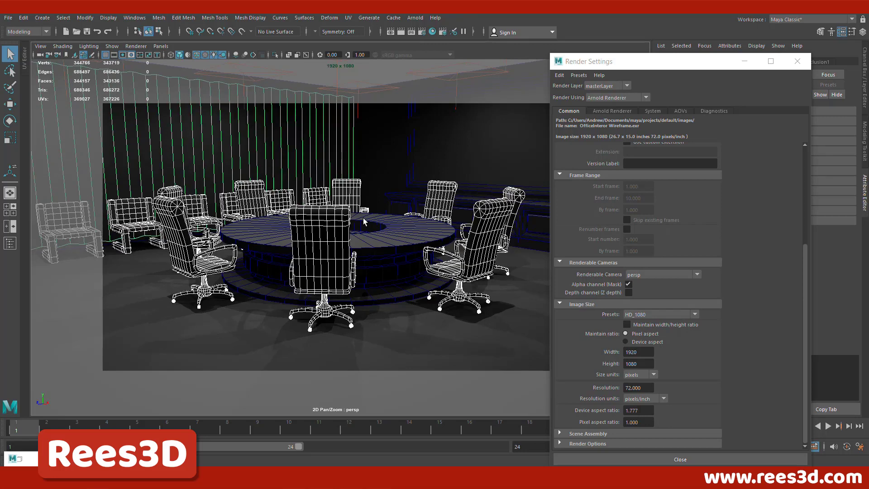
pyautogui.click(388, 80)
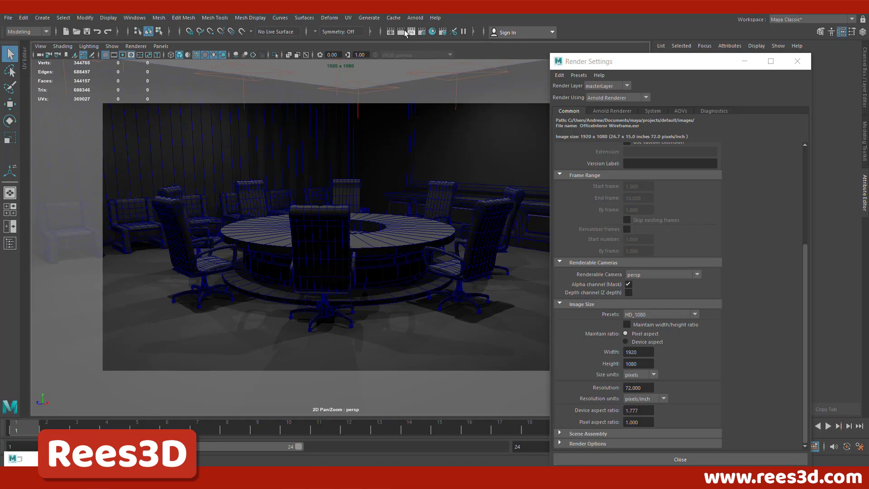
# Step: Keep the current image in the Render View, re-render the smoothed scene with ambient occlusion, and minimize the Render View
pyautogui.click(389, 33)
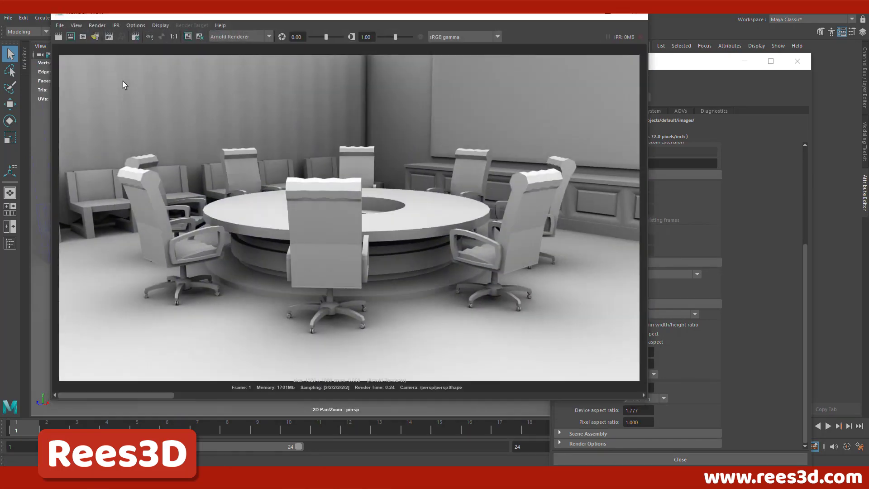
pyautogui.click(60, 37)
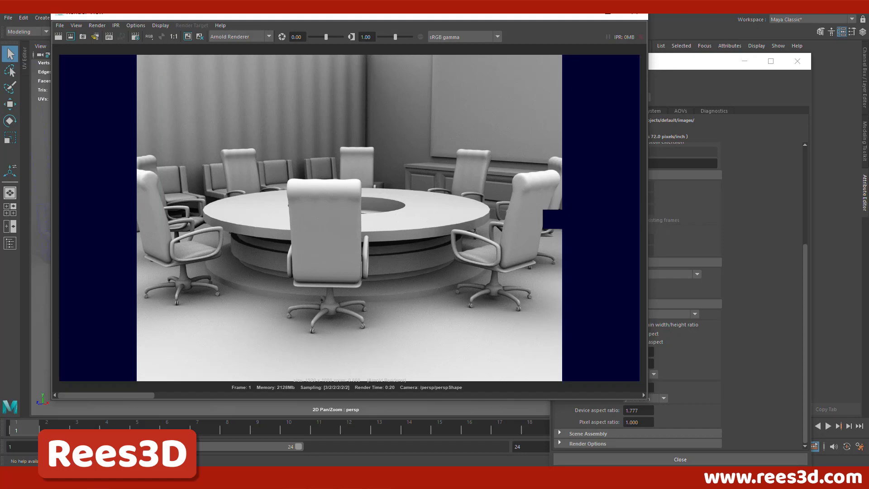
pyautogui.click(607, 12)
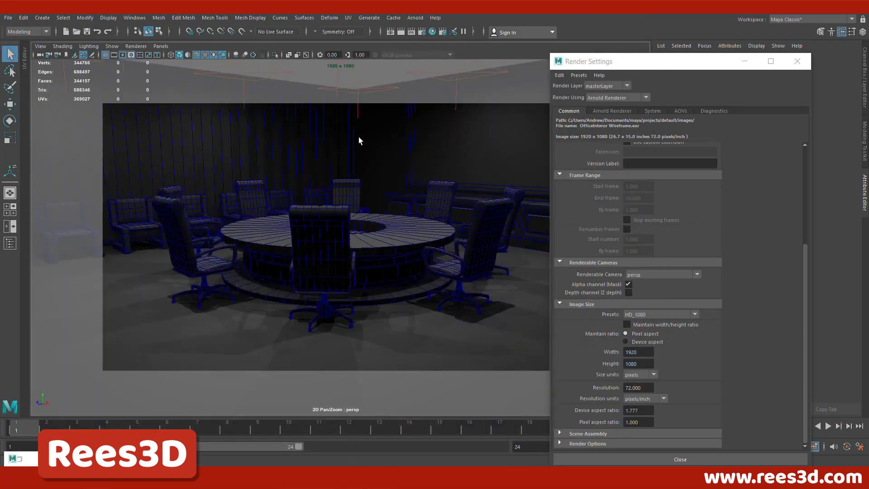
# Step: Close the render settings and set the Samples of the curtain's aiAmbientOcclusion1 material to 10
pyautogui.click(353, 141)
pyautogui.click(798, 61)
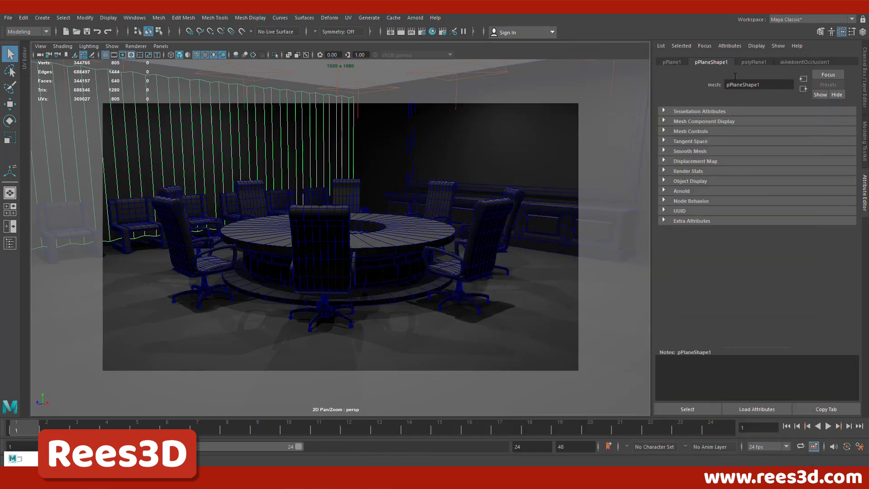
pyautogui.click(803, 61)
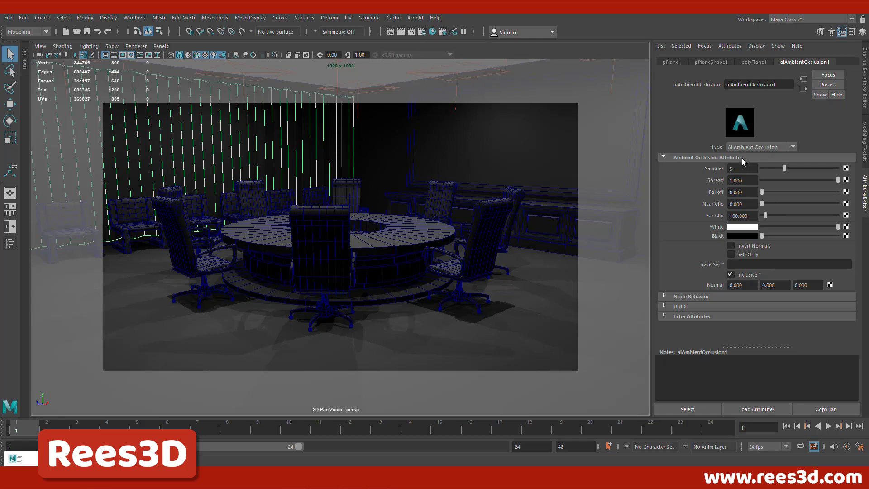
pyautogui.moveTo(785, 168); pyautogui.dragTo(841, 168)
# Step: Keep the current image, render the scene with the higher ambient occlusion samples, and maximize the Render View
pyautogui.click(390, 31)
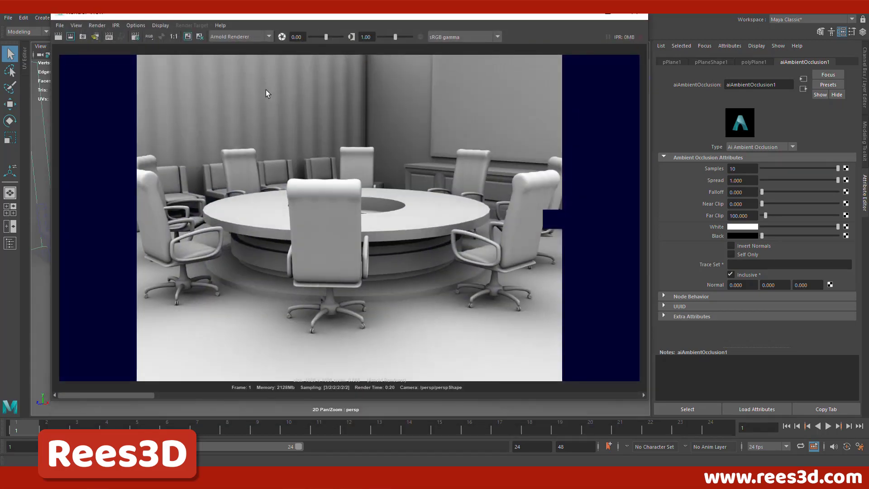
pyautogui.click(187, 36)
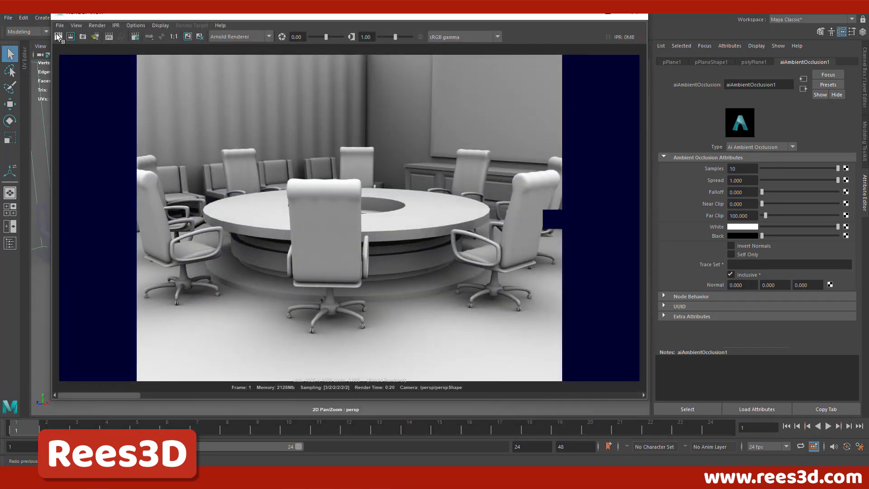
pyautogui.click(59, 37)
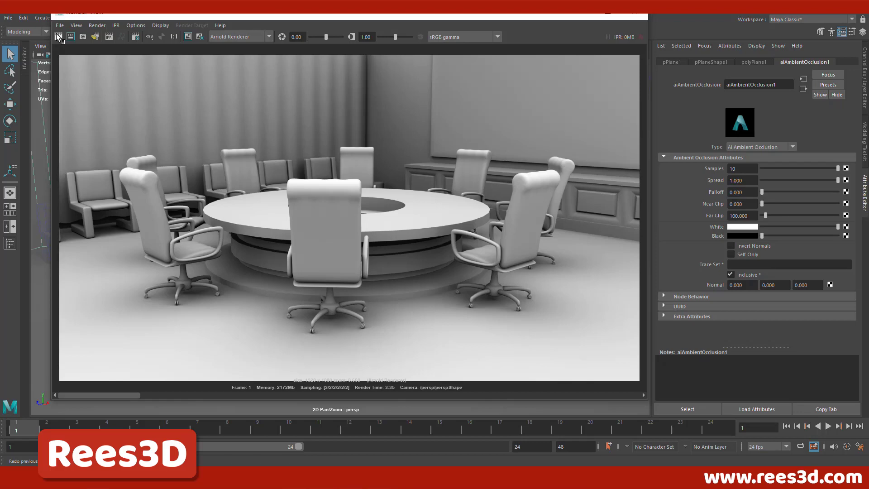
pyautogui.doubleClick(288, 16)
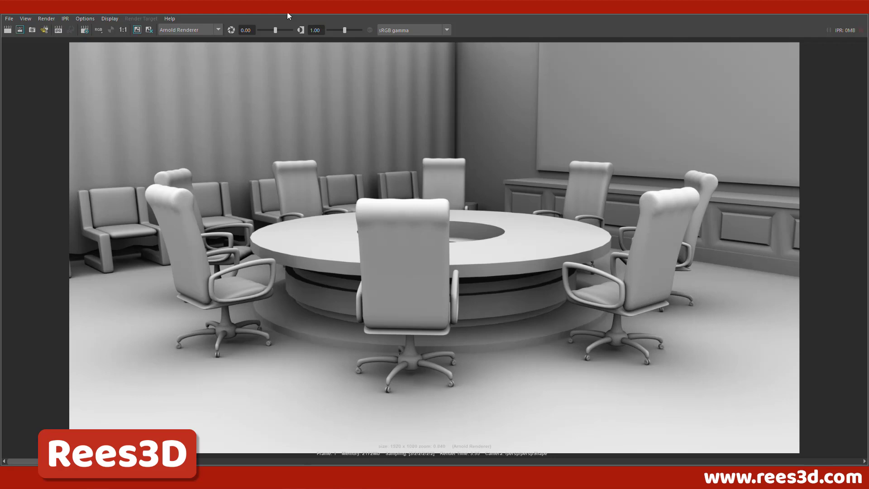